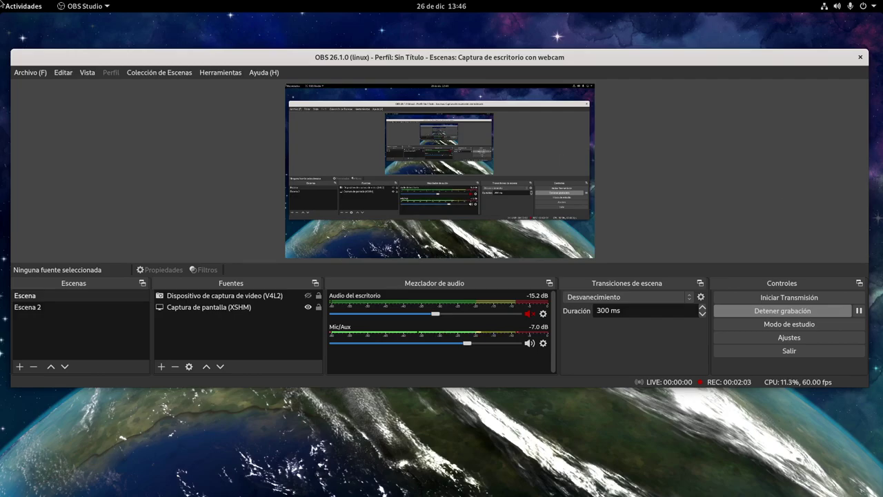
- Switch to VirtualBox and start a new Fedora (64-bit) virtual machine named "Fedora 33 Tutorial" in /mnt/VirtualBox
mouse_move(0, 1)
left_click(17, 328)
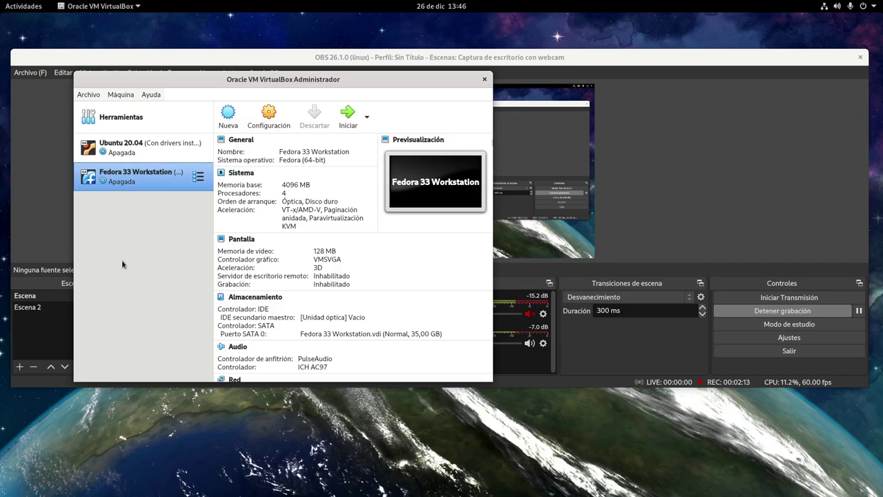
left_click(228, 111)
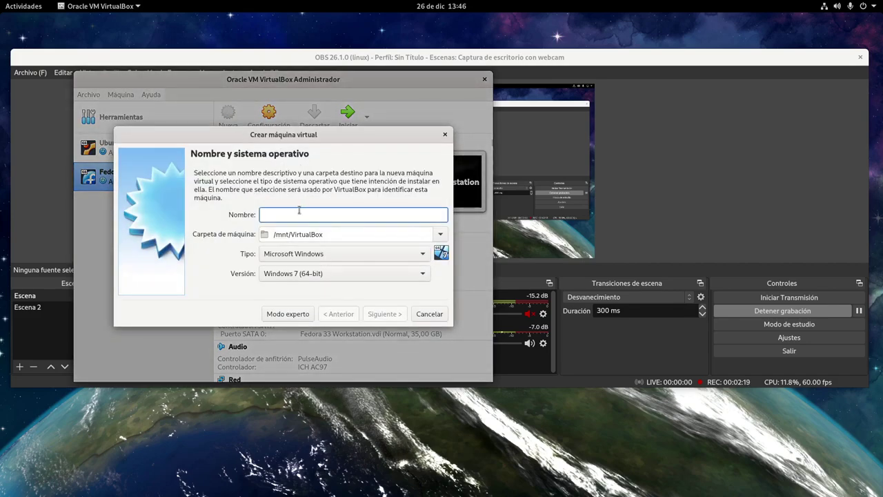
type("Fedora 33 Tutorial")
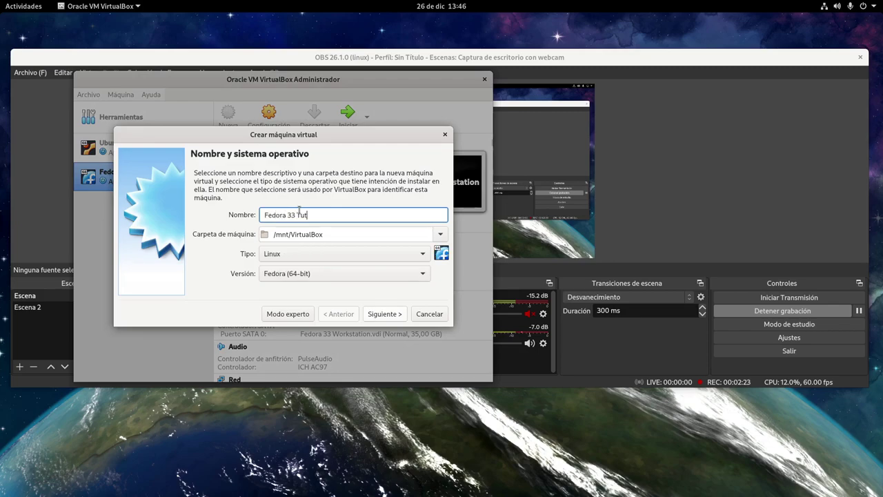
left_click(375, 314)
- Set the new virtual machine's memory to 6144 MB and continue to the hard disk options
double_click(387, 216)
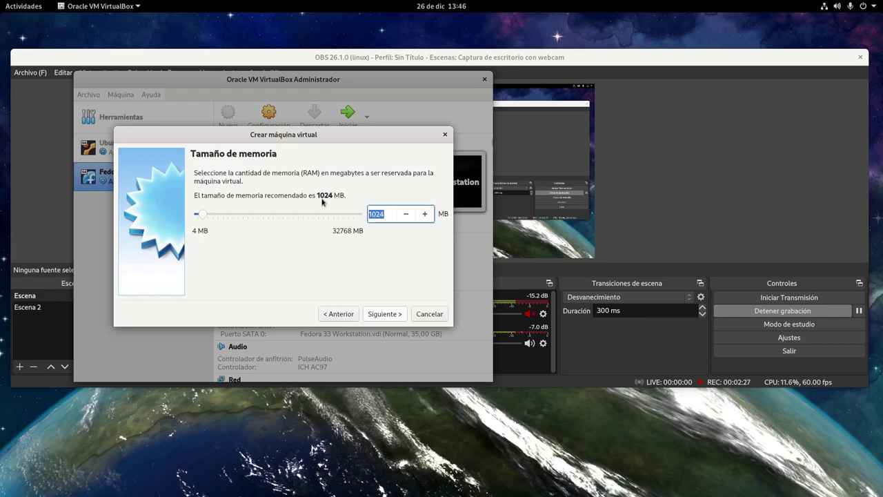
type("6144")
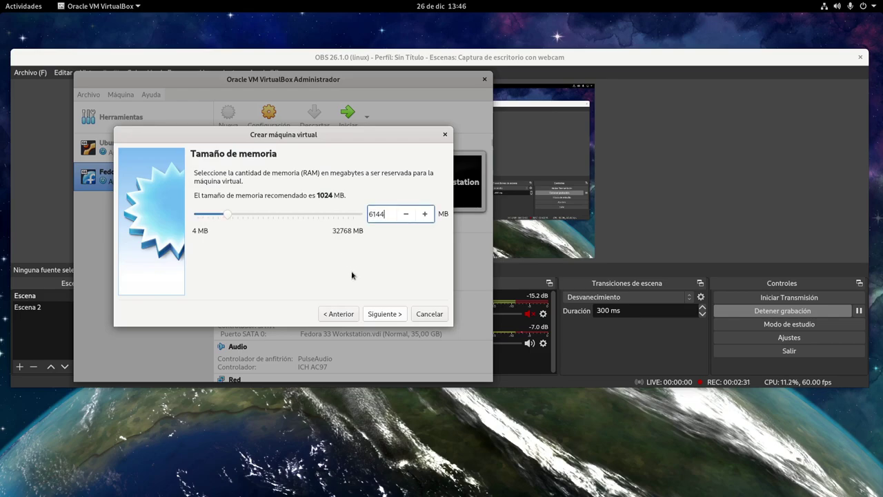
left_click(384, 315)
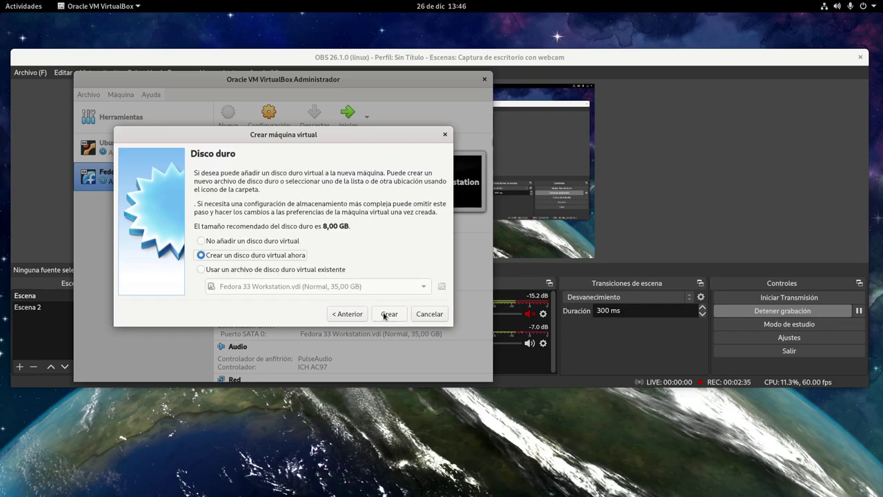
- Create a new VDI virtual hard disk of 50,00 GB for the Fedora 33 Tutorial machine
left_click(384, 314)
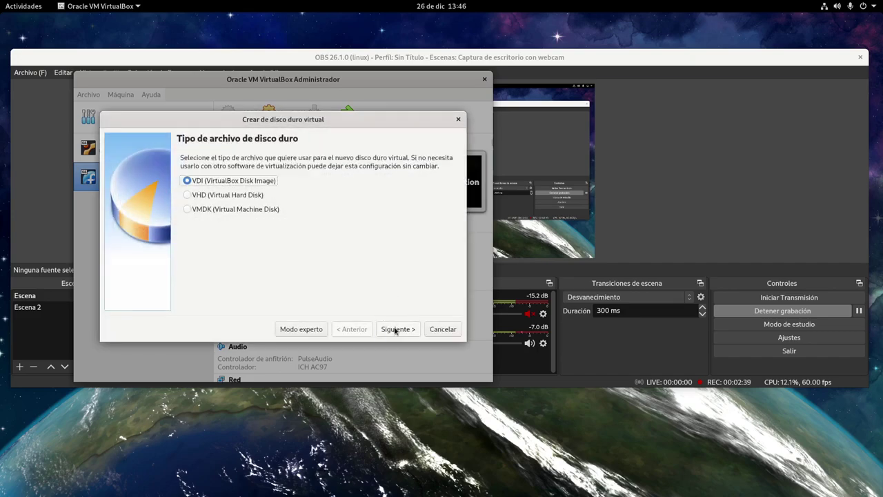
left_click(396, 331)
left_click(402, 330)
double_click(434, 226)
type("50,00 GB")
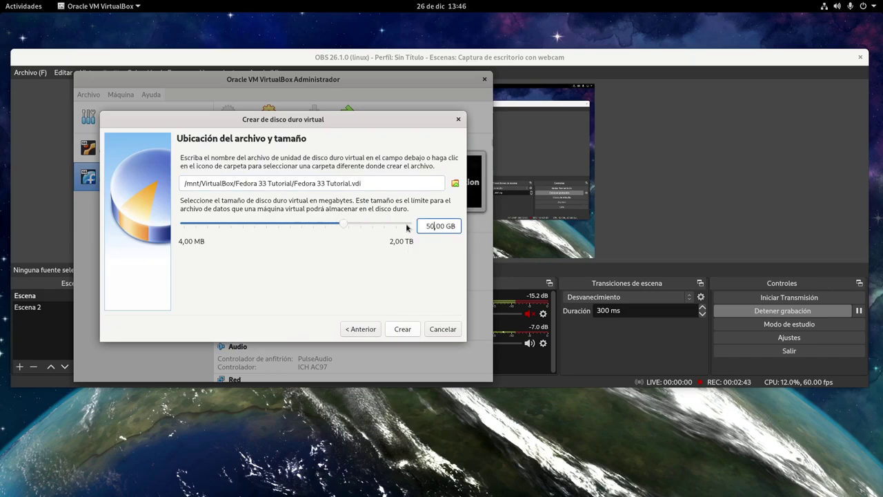
left_click(402, 328)
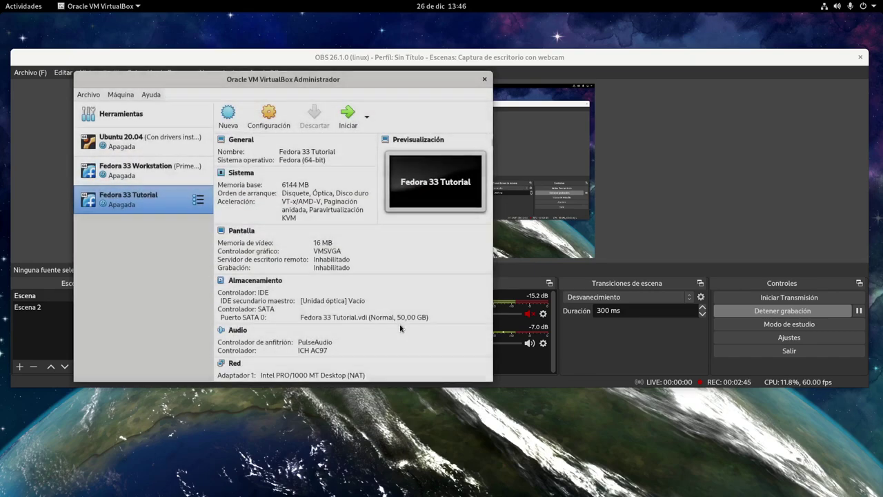
- Configure the machine's system settings to boot only from optical then hard disk, with EFI enabled and 4 processors
left_click(235, 175)
left_click(258, 179)
left_click(282, 181)
left_click(321, 192)
left_click(320, 191)
left_click(321, 191)
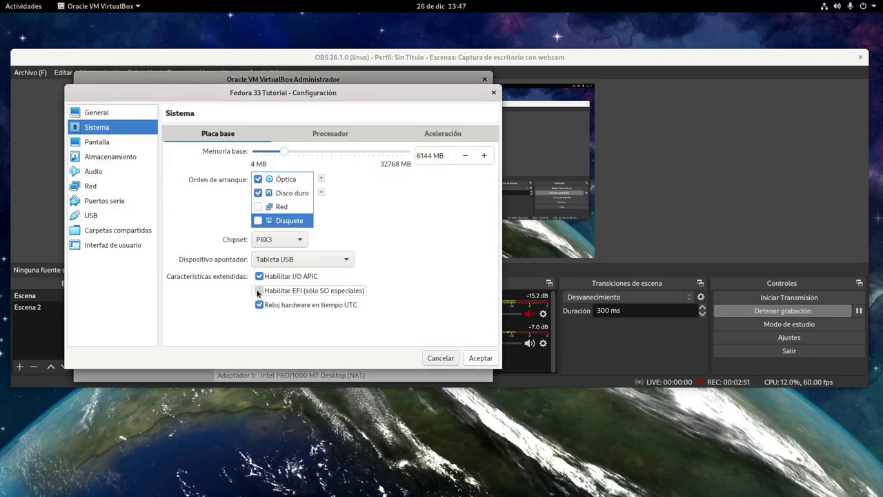
left_click(312, 138)
left_click_drag(257, 156, 290, 153)
- Set the machine's video memory to 128 MB, enable 3D acceleration and accept the settings
left_click(119, 143)
left_click(268, 152)
left_click(316, 249)
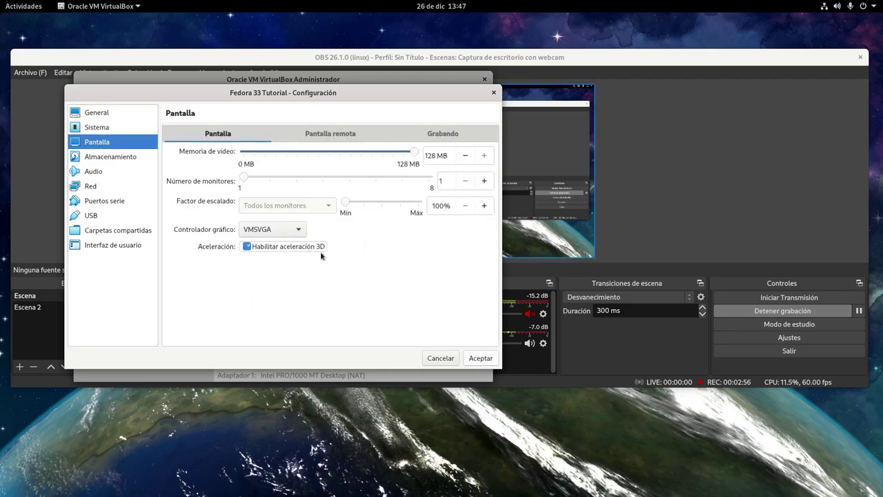
left_click(481, 358)
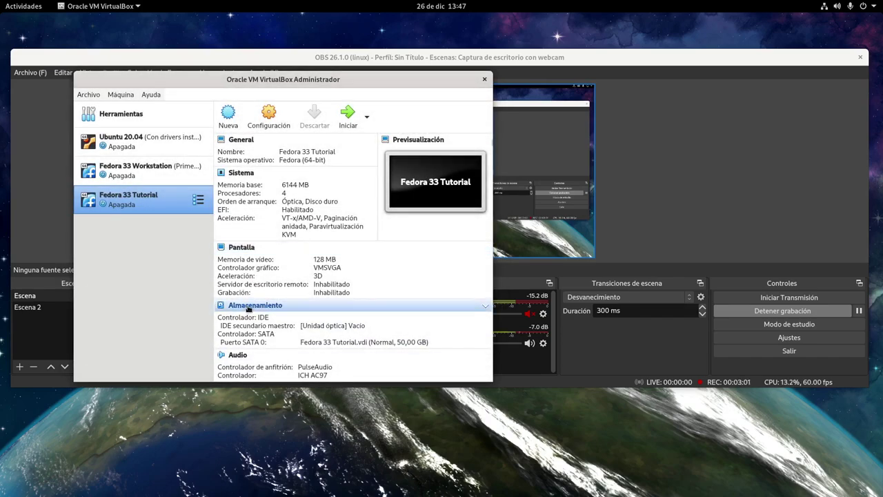
- Start the Fedora 33 Tutorial machine with Fedora-Workstation-Live-x86_64-33-1.2.iso as the startup disk
left_click(348, 115)
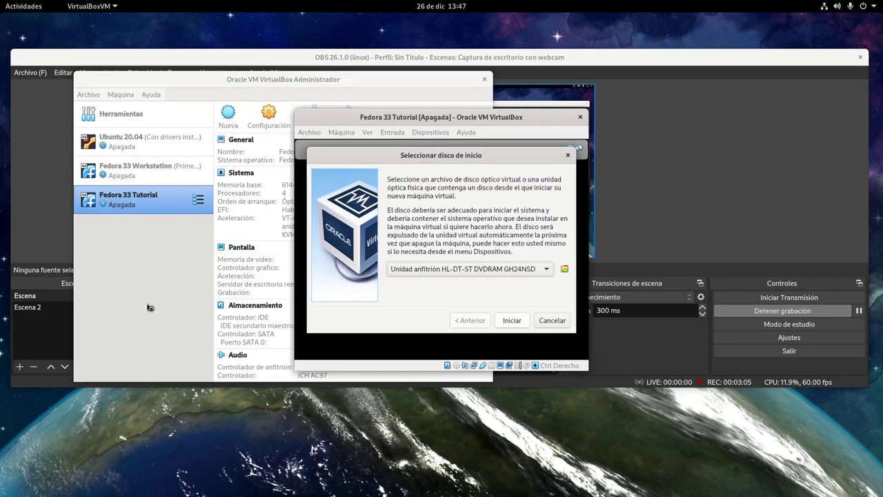
left_click(455, 270)
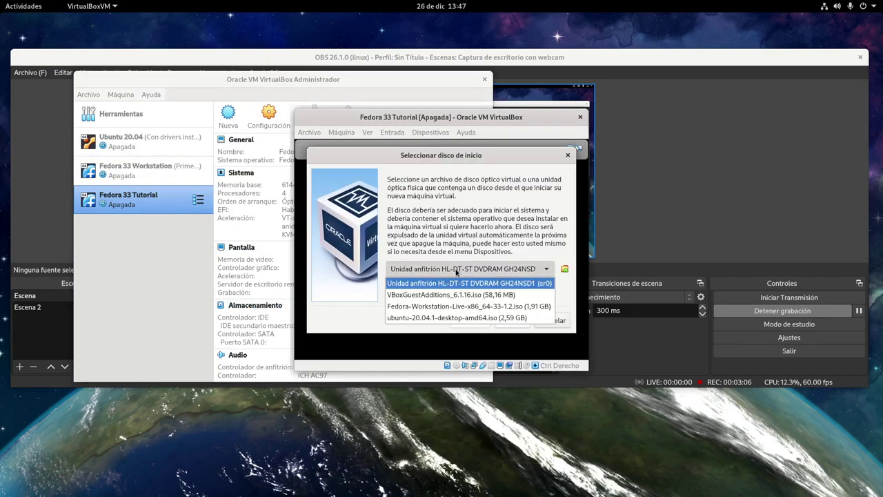
left_click(455, 306)
left_click(512, 321)
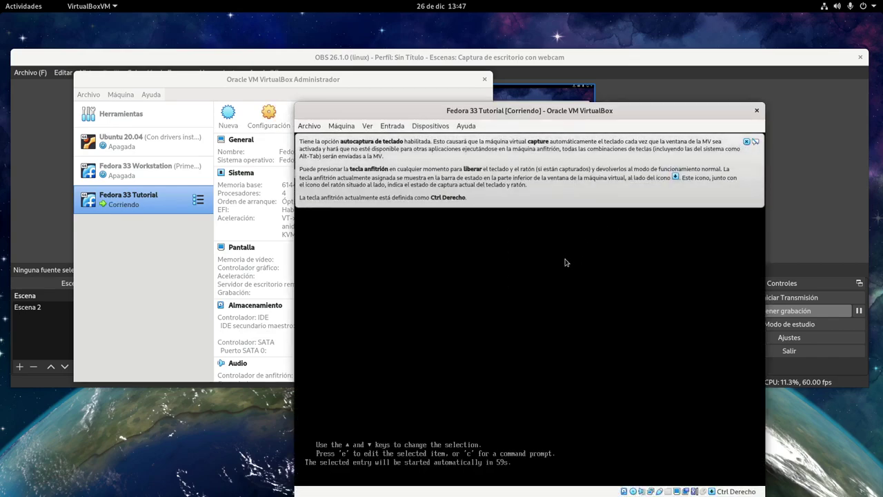
- Dismiss the keyboard capture notices and boot the Start Fedora-Workstation-Live 33 entry
left_click(746, 142)
left_click(744, 146)
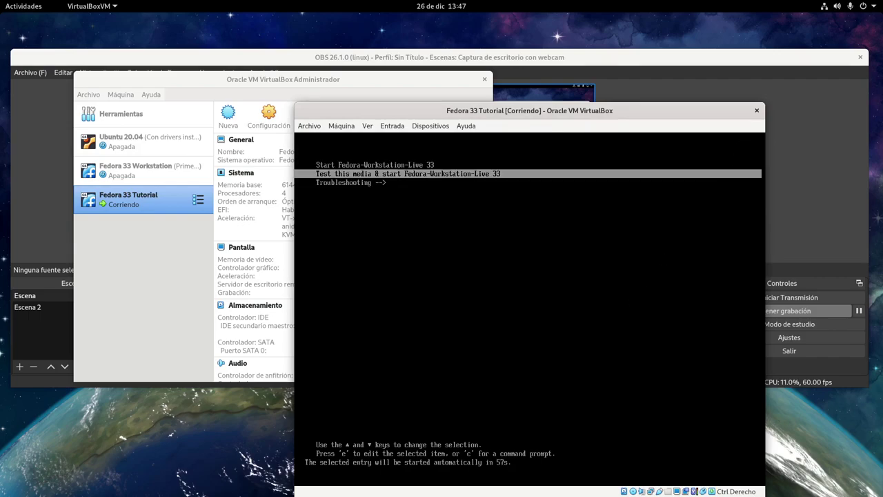
key("Up")
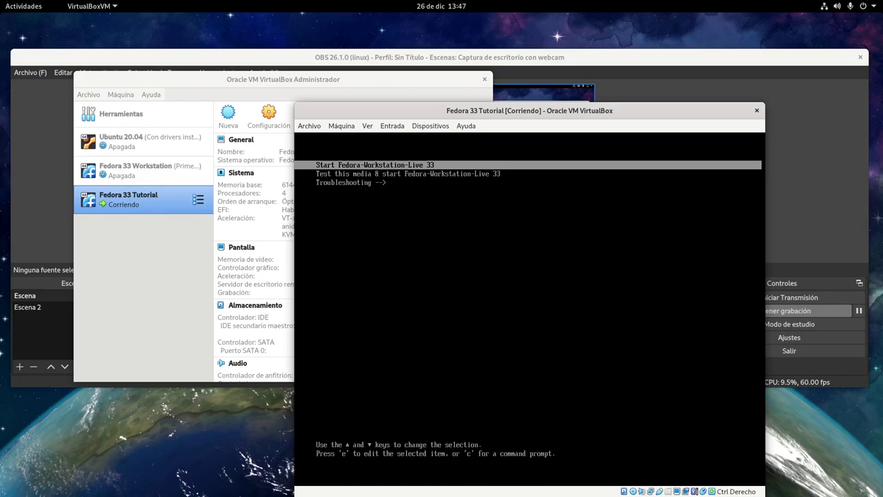
key("Return")
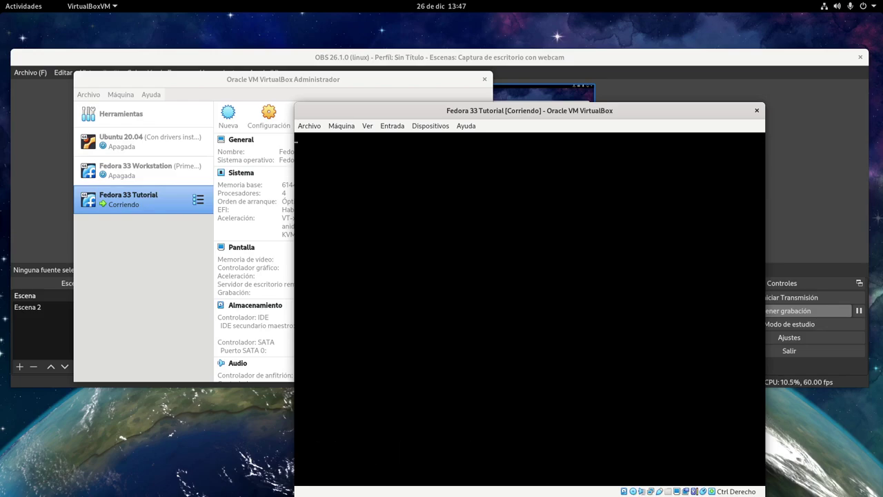
- Maximize the virtual machine window, dismiss the mouse integration notice and refit the window so the guest desktop fills it
double_click(609, 111)
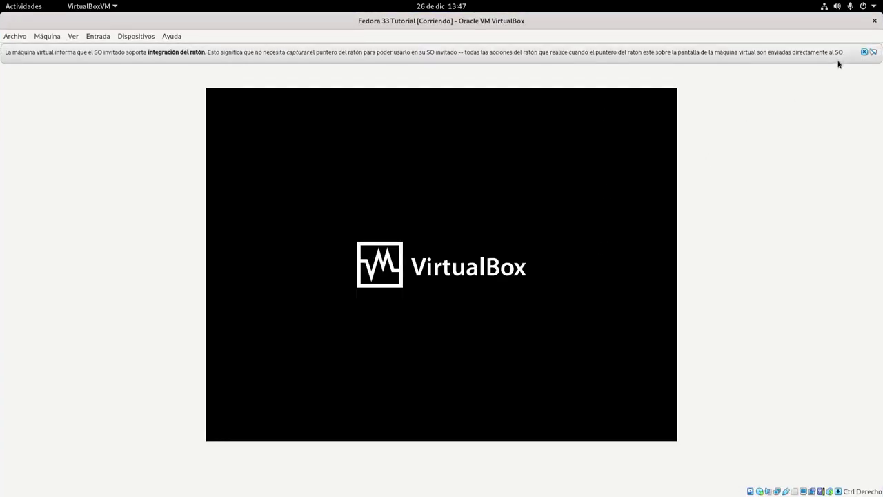
left_click(864, 52)
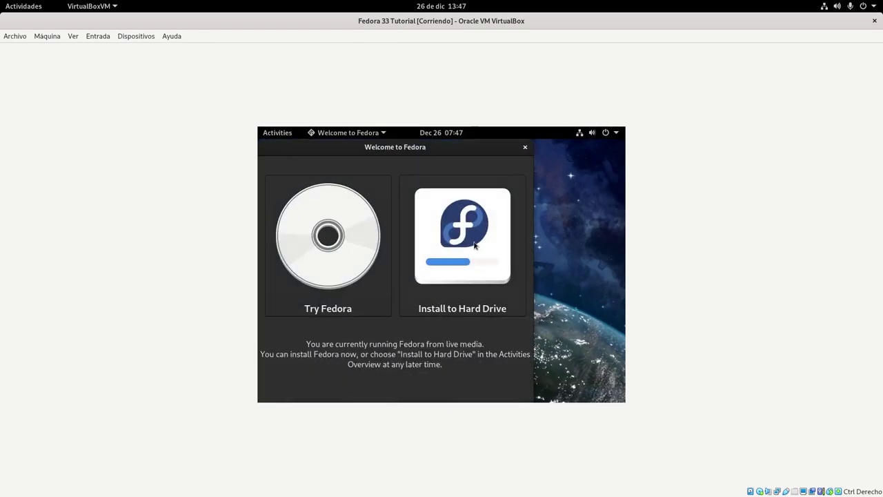
left_click(55, 36)
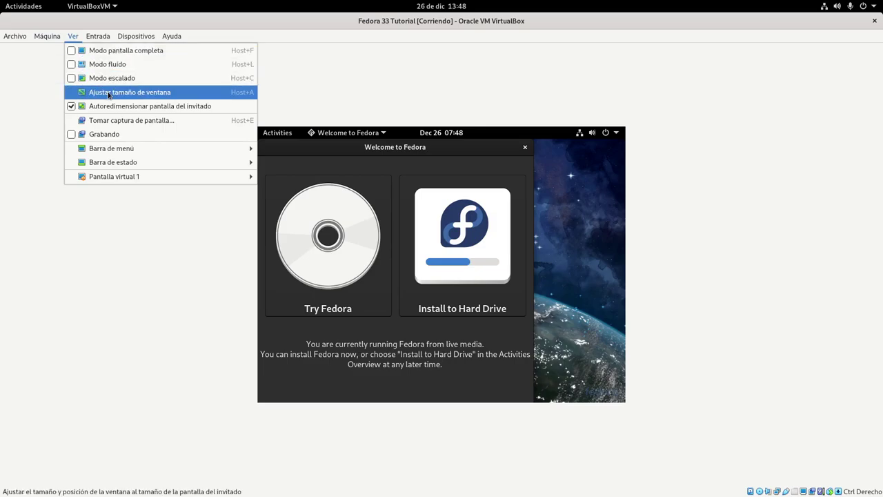
left_click(108, 93)
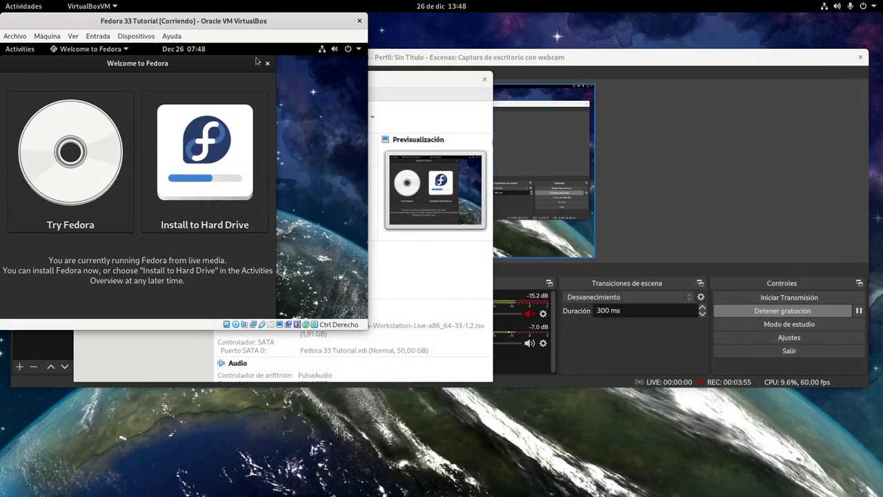
double_click(141, 20)
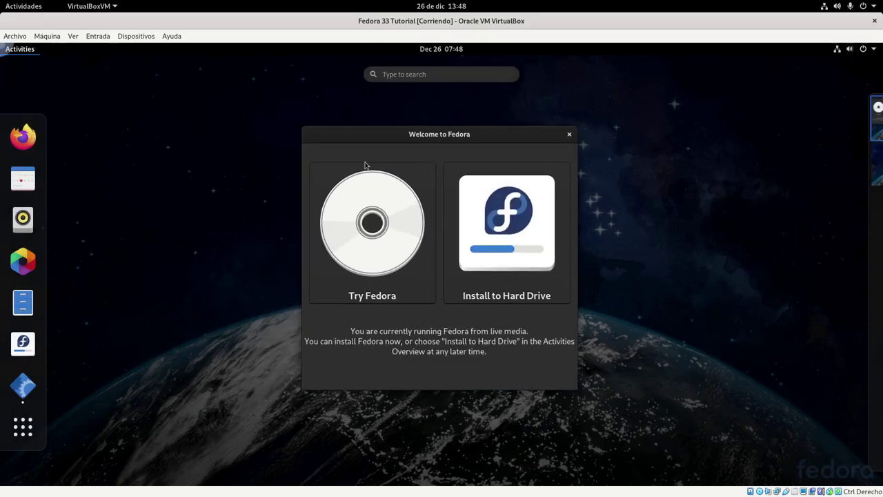
- Leave the guest's activities overview and move the Welcome to Fedora window to the middle of the desktop
left_click(406, 358)
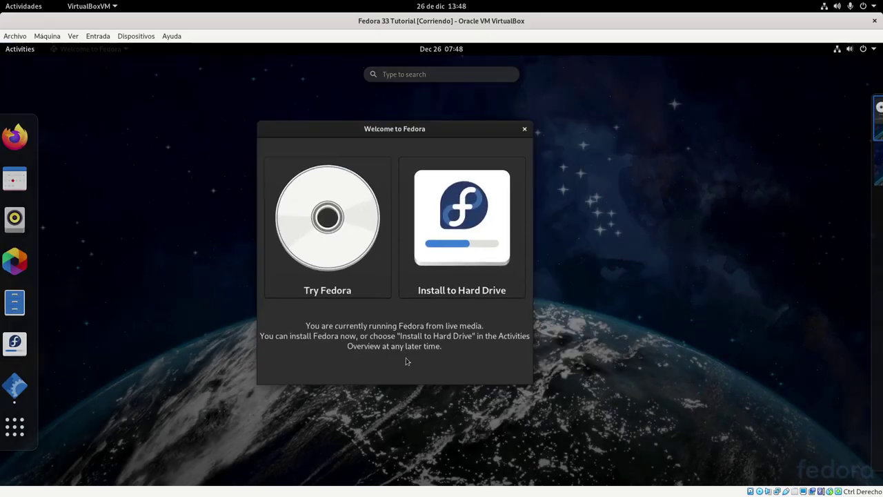
left_click_drag(173, 74, 510, 135)
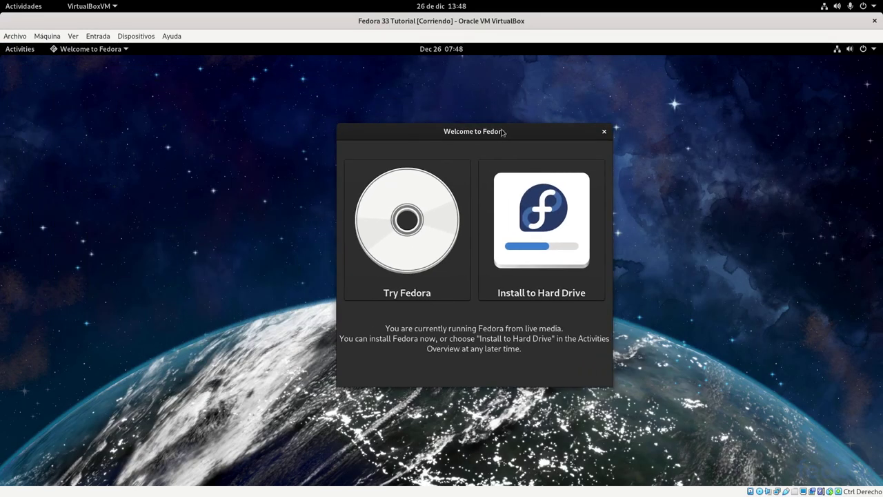
mouse_move(2, 2)
left_click(505, 345)
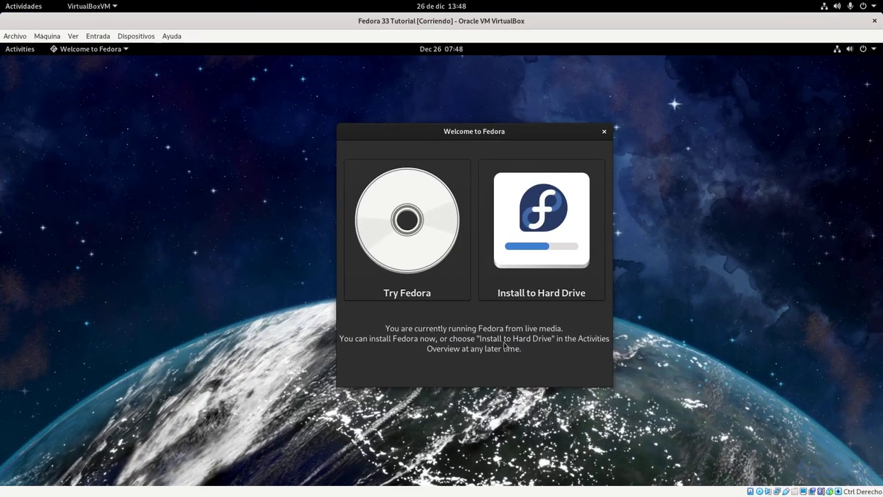
- Launch the installation to the hard drive and dismiss the Guest Additions update notification
left_click(533, 224)
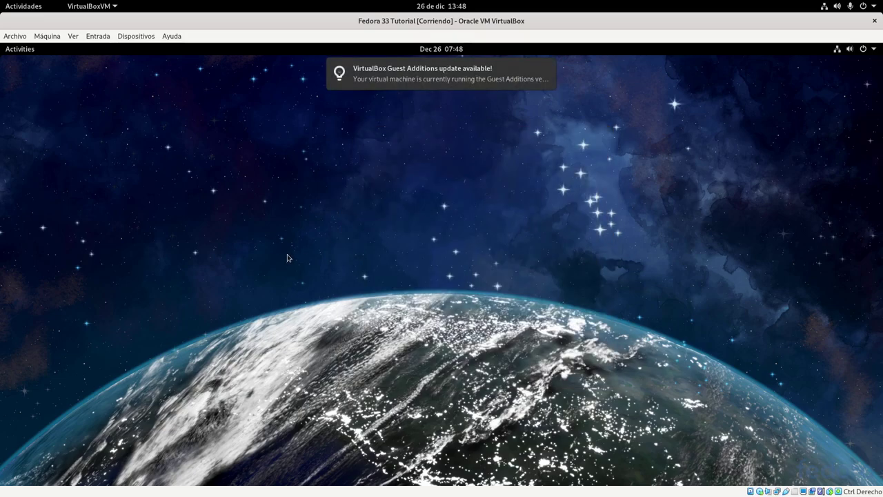
mouse_move(479, 121)
left_click(547, 72)
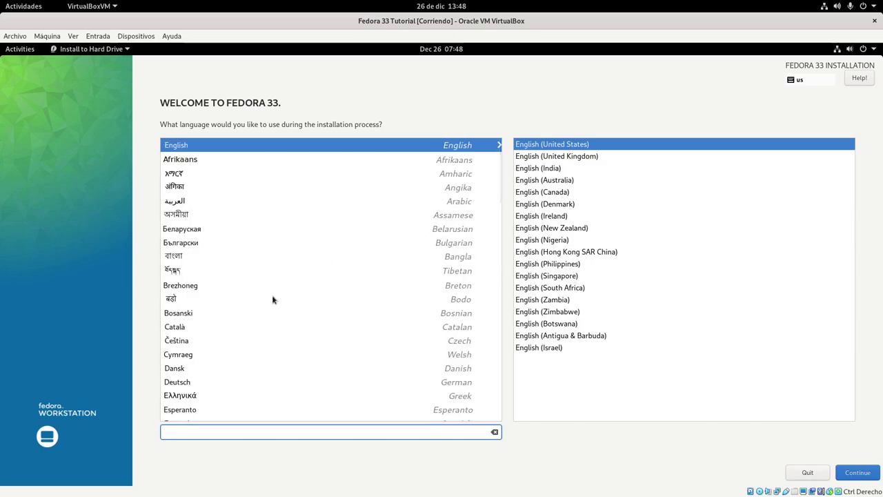
- Examine the host's mounted file systems in System Monitor, then close it and return to the Fedora installer
scroll(273, 299, "down", 2)
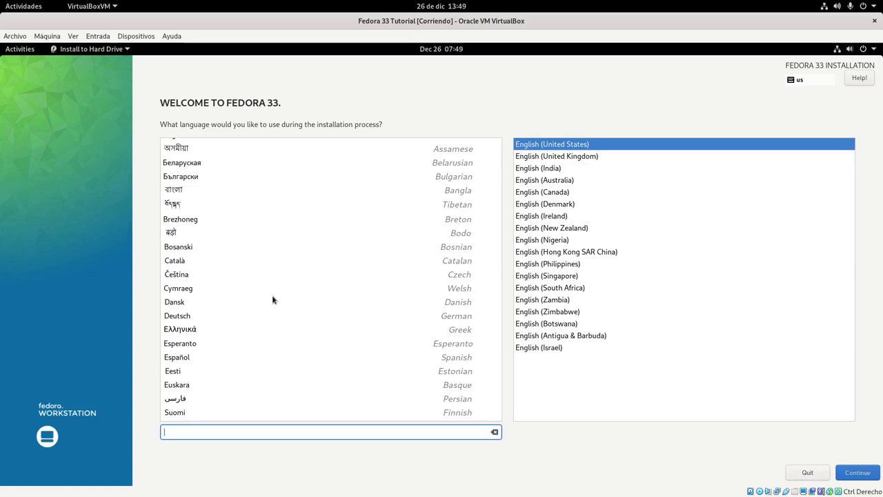
left_click(24, 6)
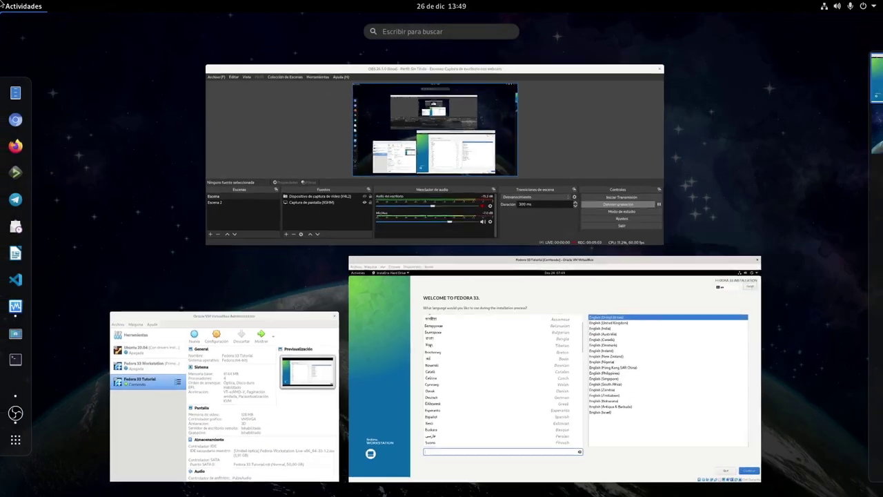
left_click(15, 443)
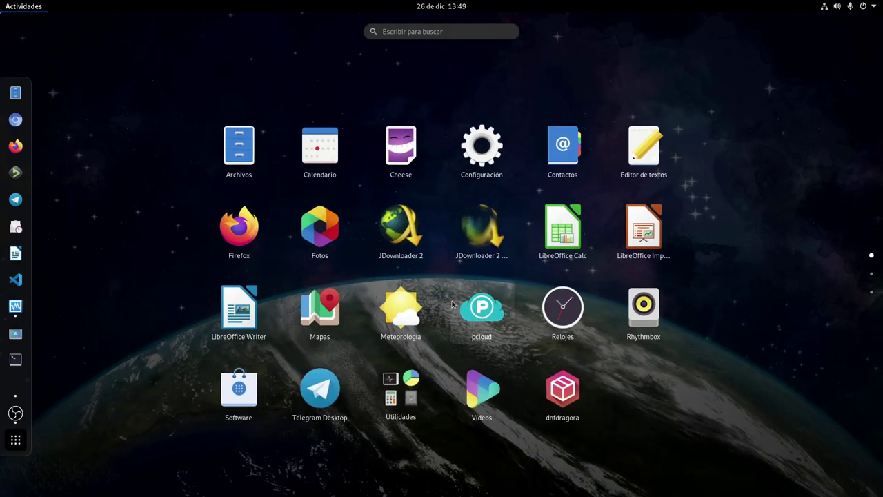
left_click(400, 388)
left_click(343, 188)
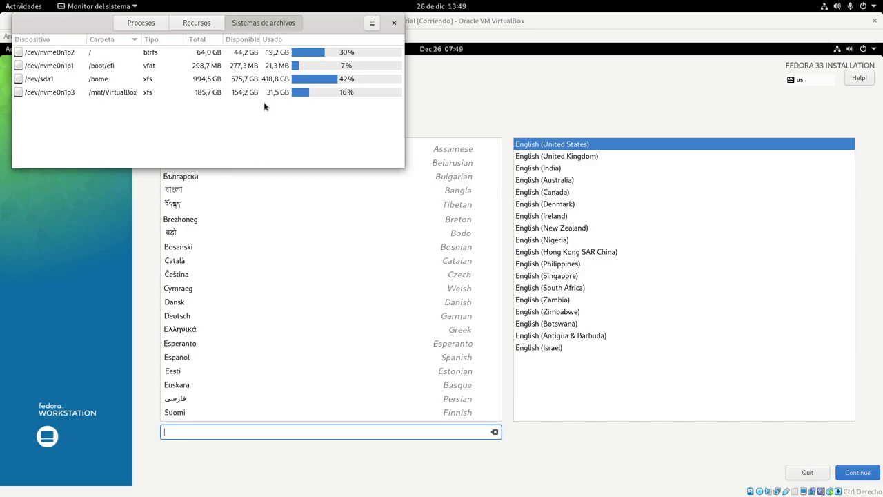
left_click(393, 24)
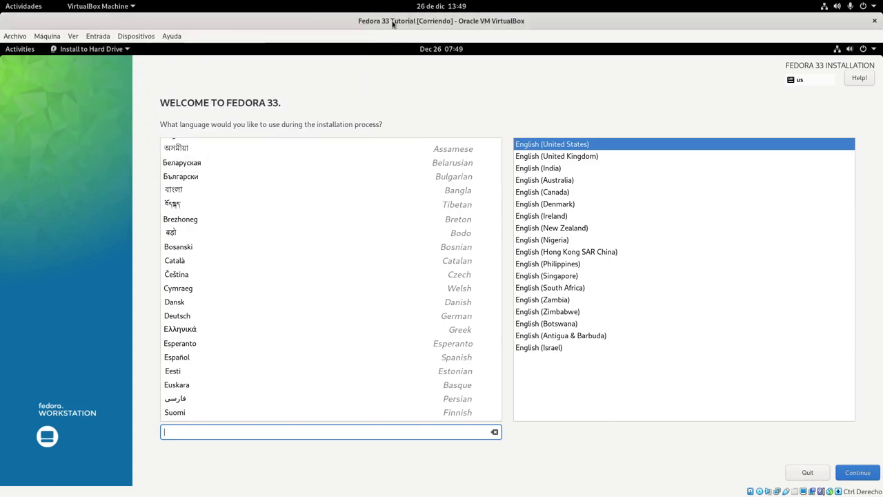
- Choose Español (España) as the installation language and continue to the installation summary
left_click(193, 359)
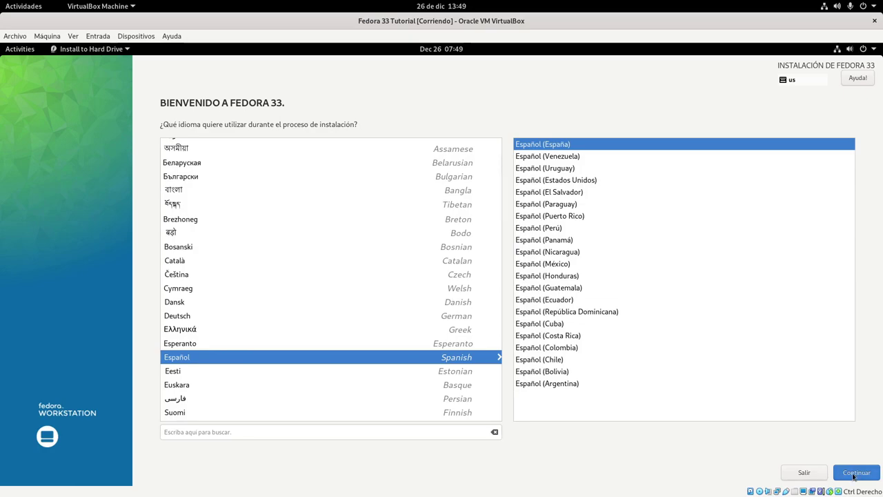
left_click(854, 476)
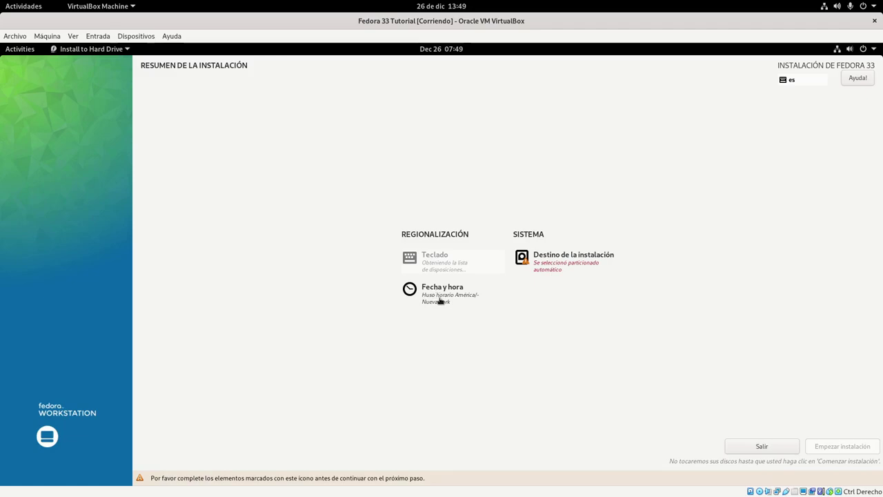
- Set the date and time zone to Europa/Madrid on the map and return to the installation summary
left_click(440, 301)
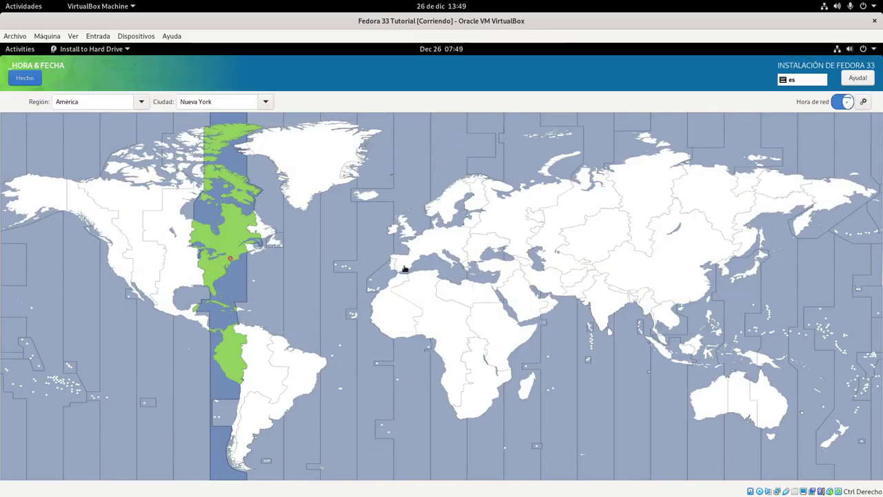
left_click(405, 268)
left_click(31, 77)
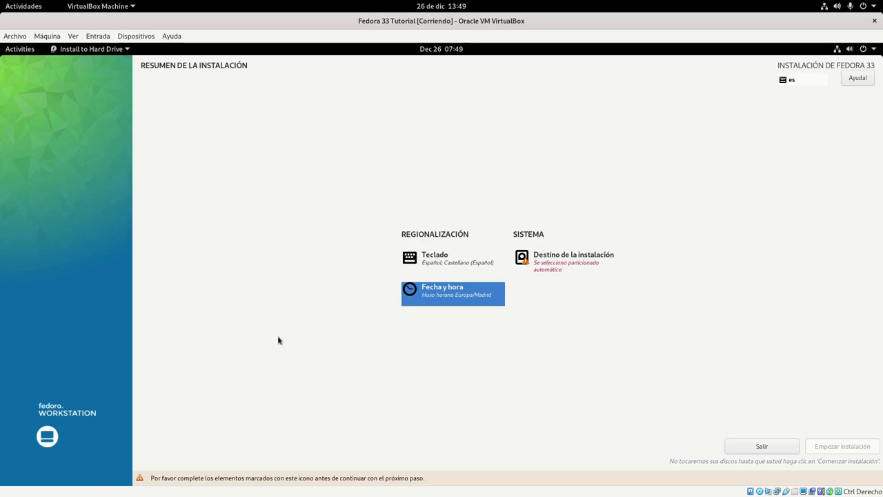
- Choose Personalizada storage configuration for the installation destination on the ATA VBOX HARDDISK and continue to manual partitioning
left_click(574, 259)
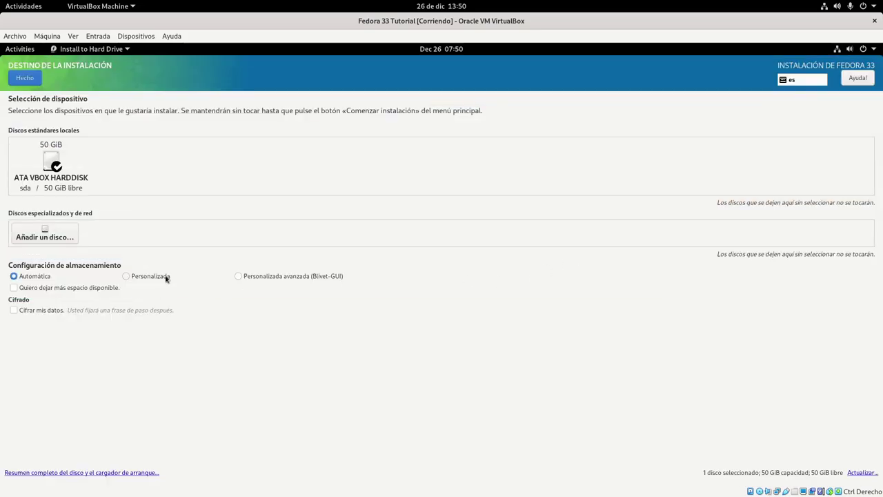
left_click(158, 278)
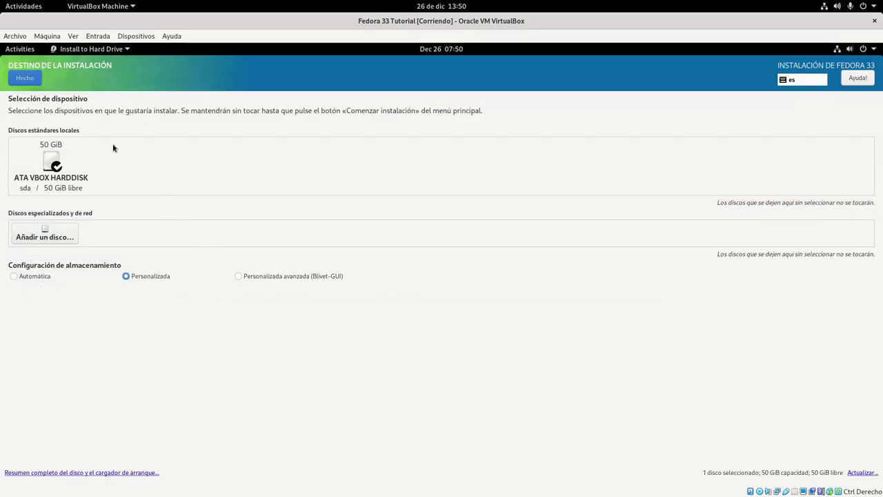
left_click(24, 79)
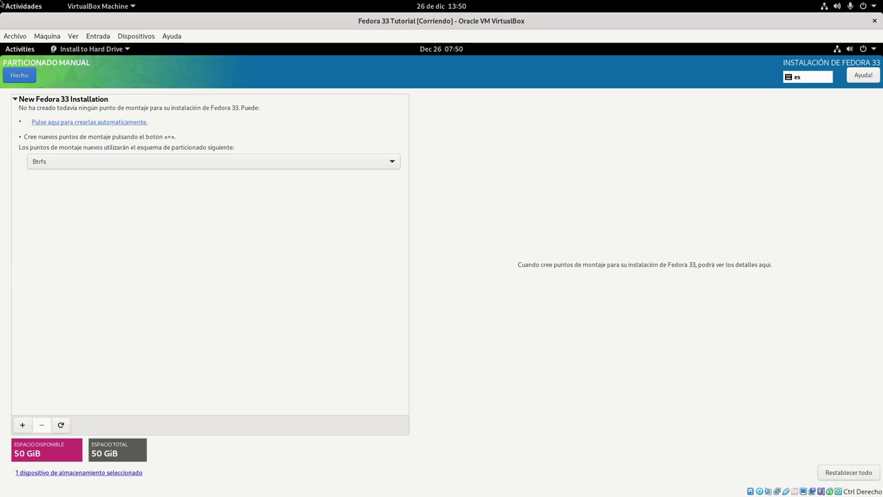
left_click(24, 5)
left_click(455, 369)
- Add a /boot/efi mount point with a desired capacity of 300 MiB to the new Fedora 33 installation
left_click(19, 427)
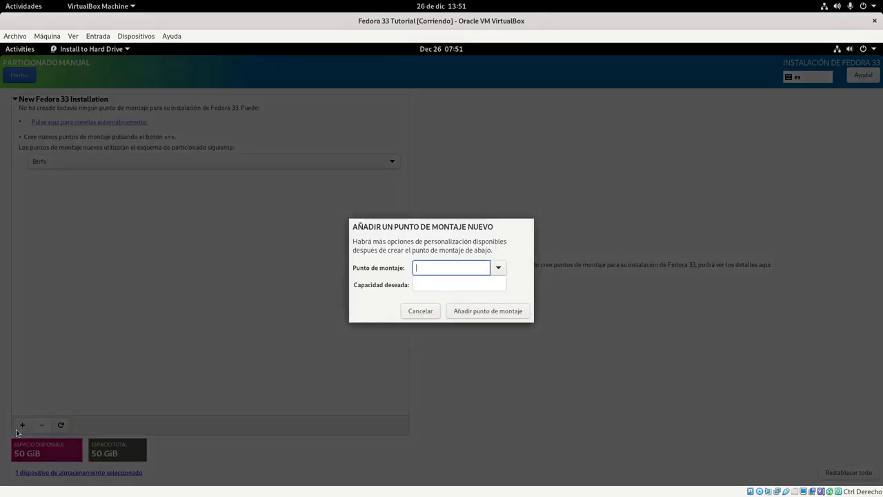
left_click(495, 270)
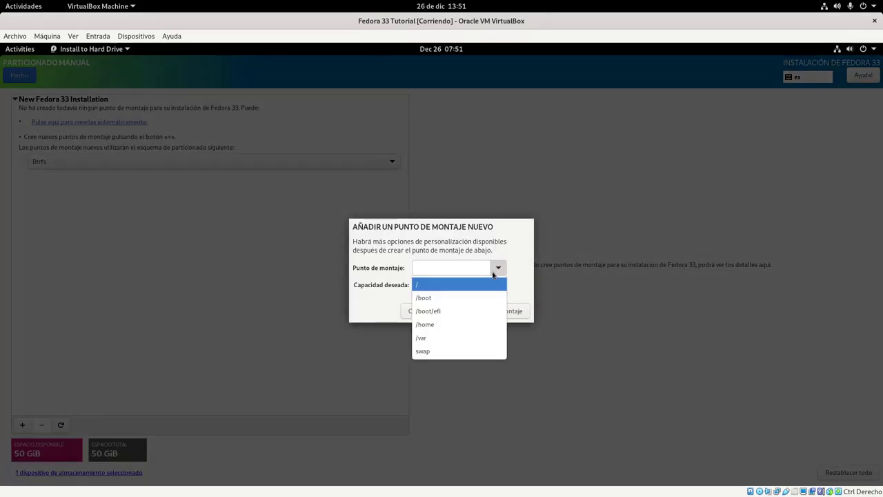
left_click(462, 311)
left_click(463, 284)
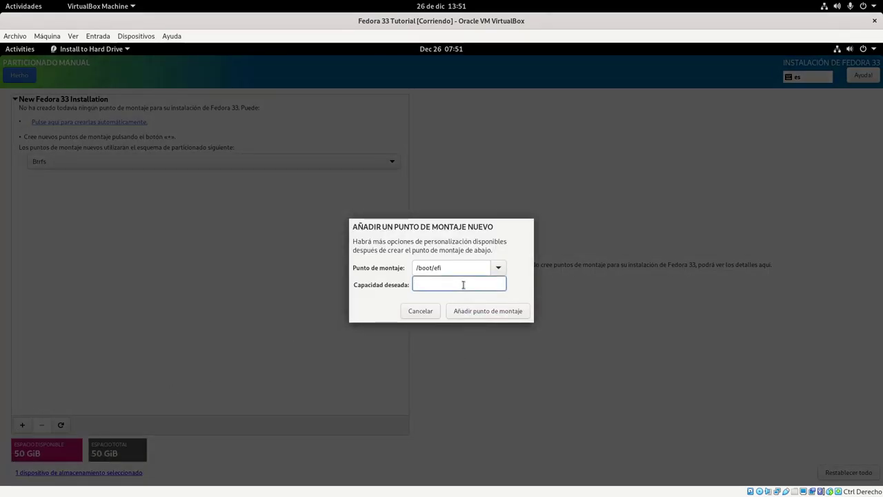
type("300MiB")
left_click(465, 312)
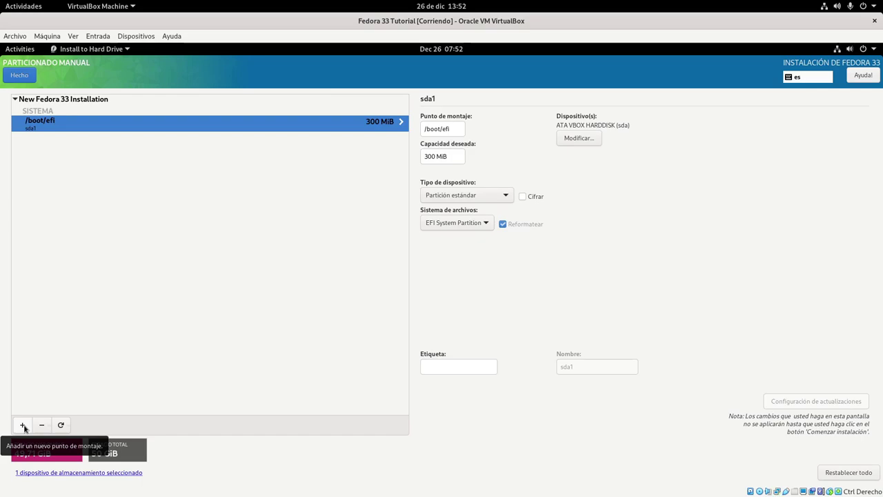
- Add a root (/) mount point with a desired capacity of 20 GiB
left_click(23, 425)
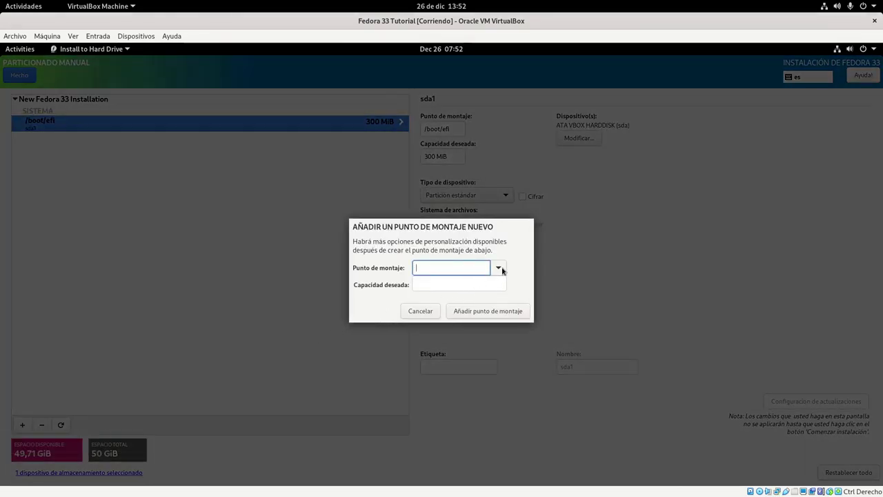
left_click(498, 269)
left_click(466, 287)
left_click(462, 286)
type("20GiB")
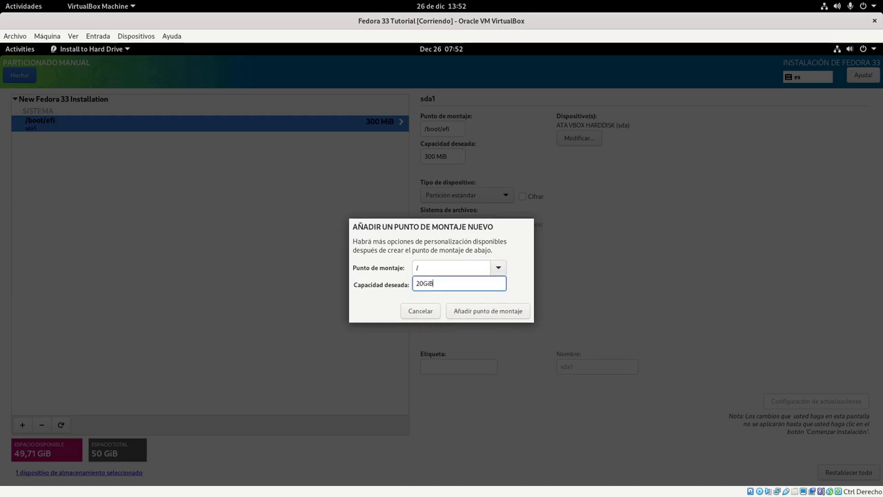
left_click(479, 314)
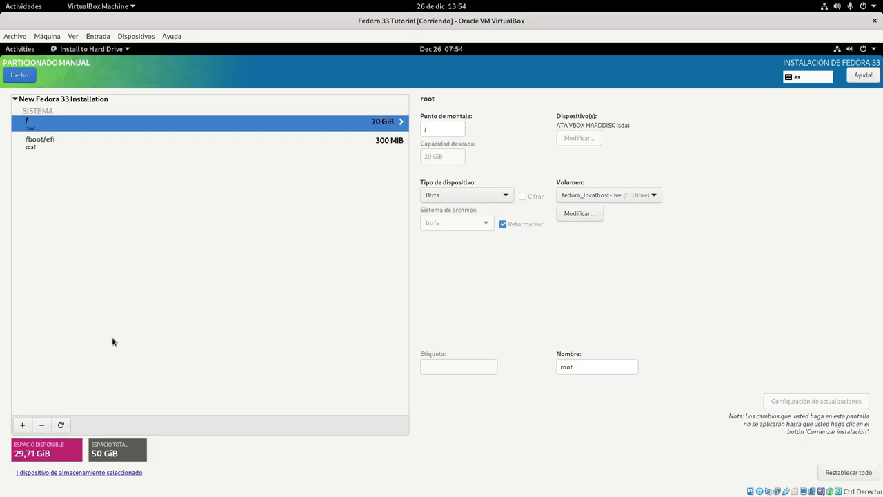
- Add a /home mount point with the desired capacity left blank so it takes the remaining space
left_click(23, 426)
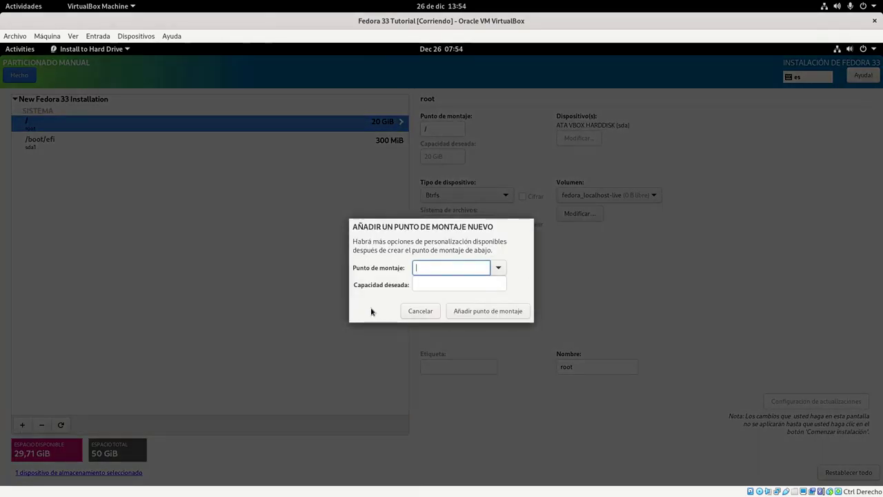
left_click(501, 269)
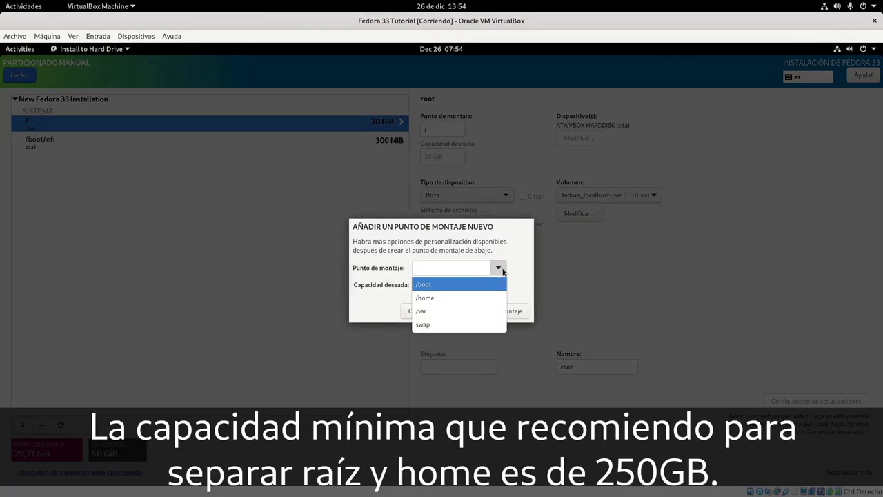
left_click(458, 298)
left_click(459, 285)
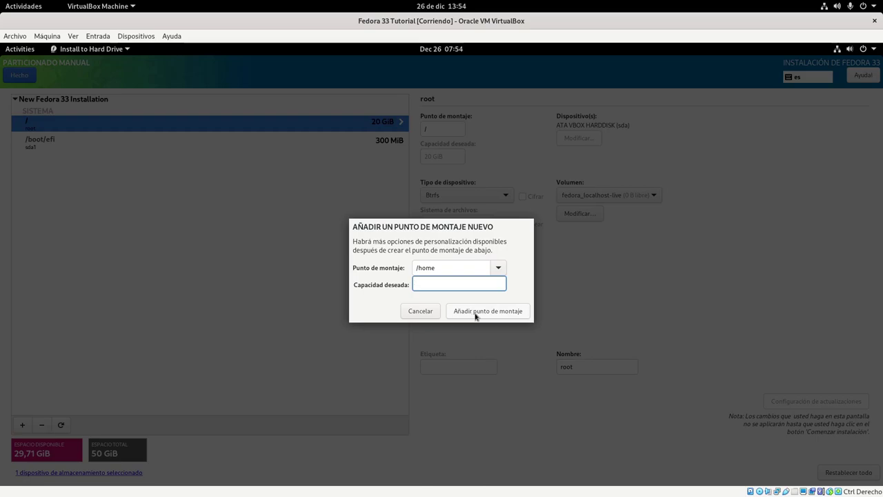
left_click(476, 312)
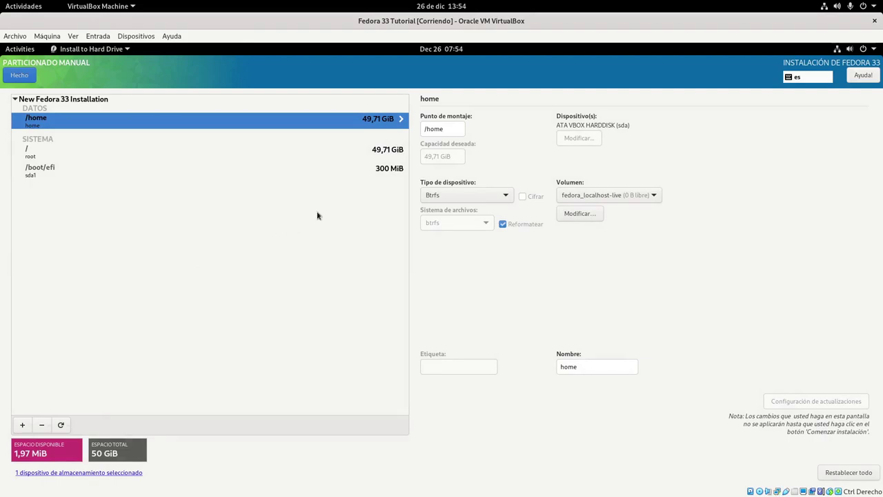
- Set the /home device type to Partición estándar with the xfs file system and finish the manual partitioning
left_click(492, 196)
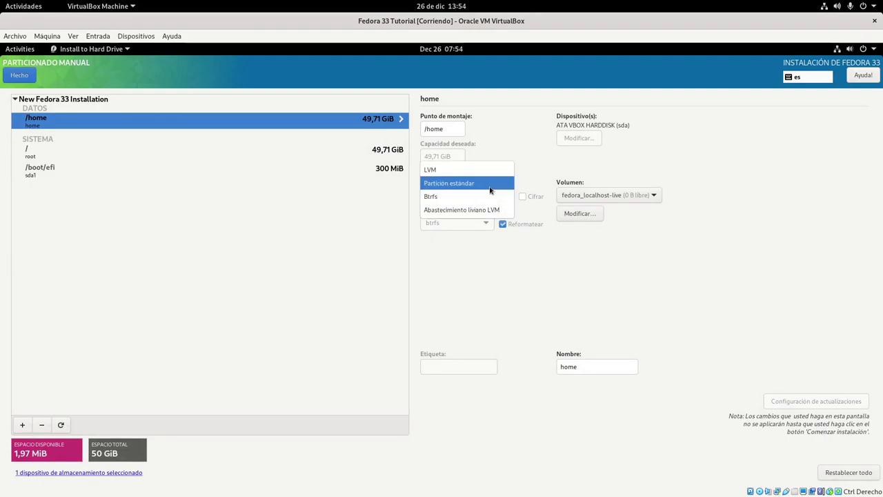
left_click(491, 191)
left_click(477, 222)
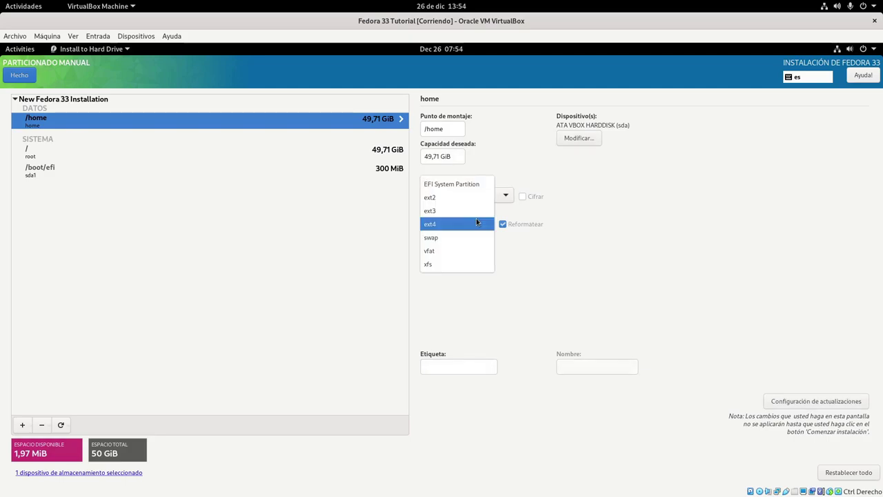
left_click(454, 264)
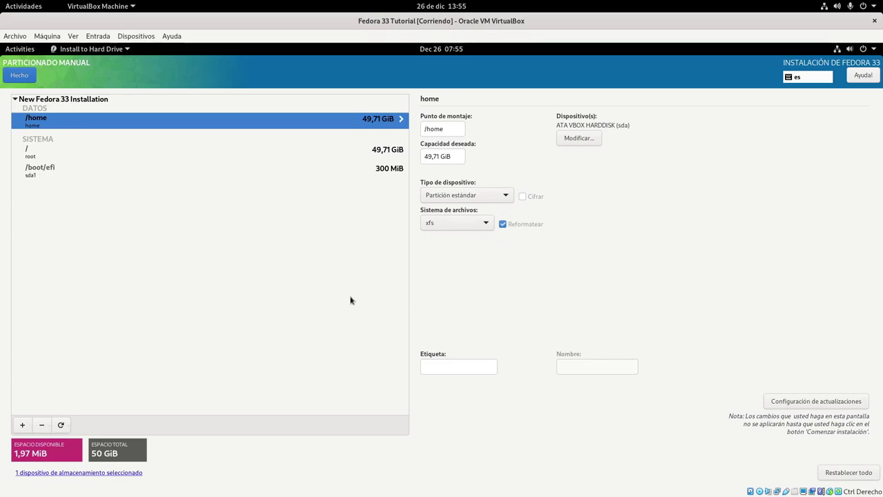
left_click(19, 76)
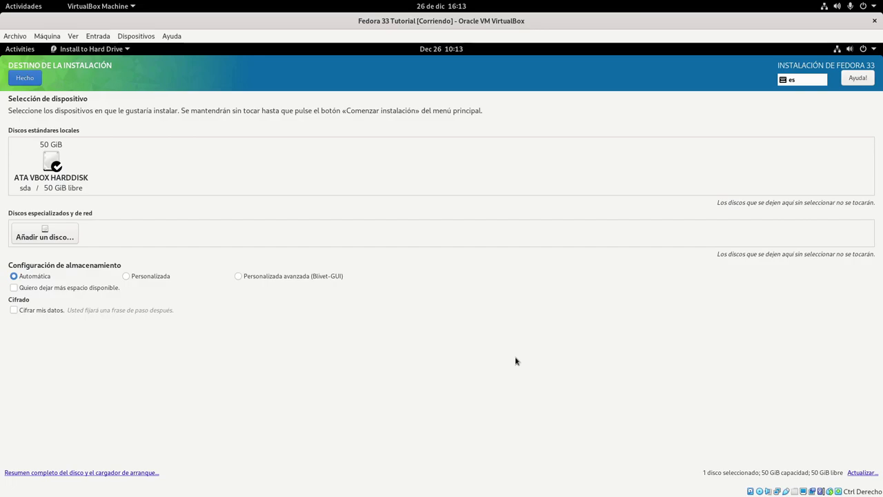
- Switch the storage configuration to Personalizada avanzada (Blivet-GUI) and continue to its partitioning screen
left_click(296, 278)
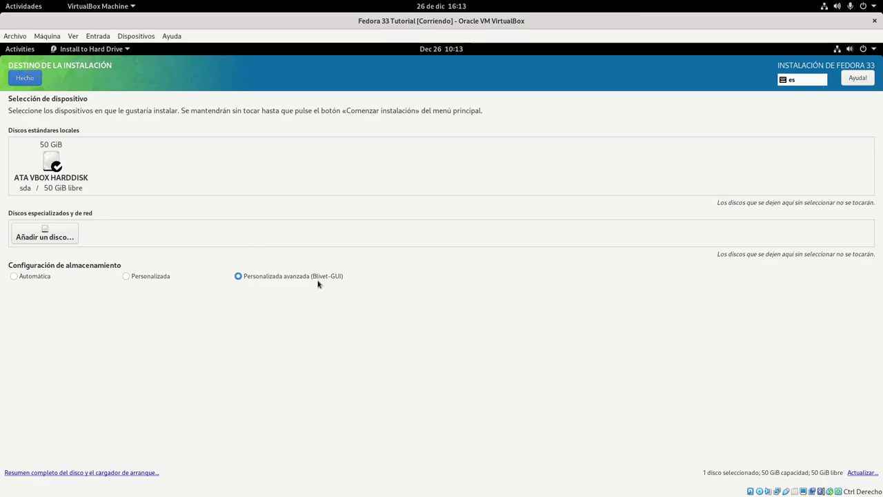
left_click(23, 80)
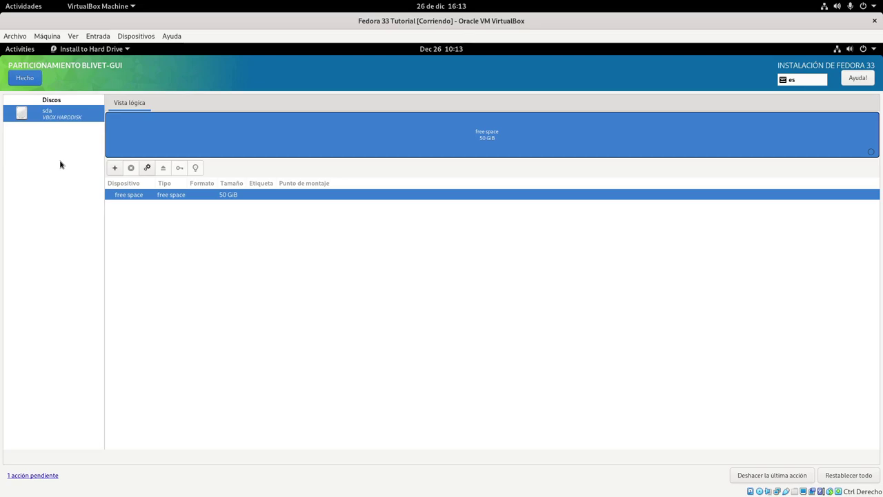
left_click(147, 169)
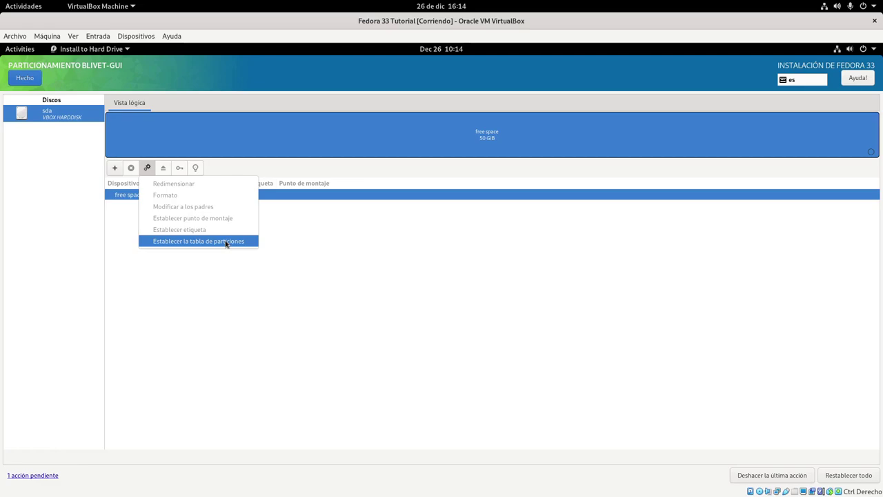
left_click(311, 168)
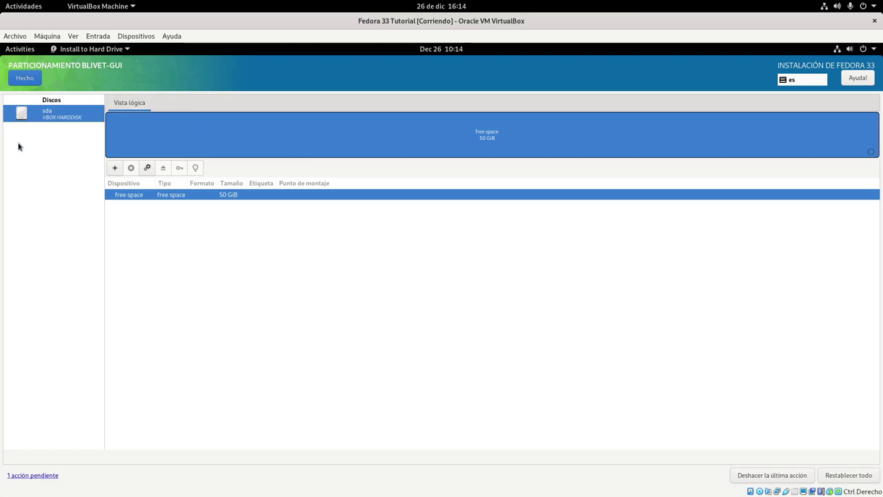
left_click(147, 169)
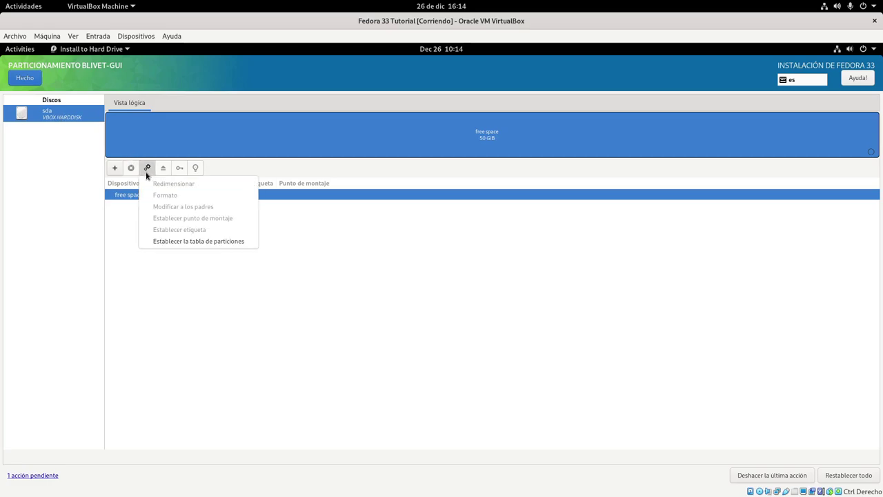
left_click(201, 241)
left_click(389, 297)
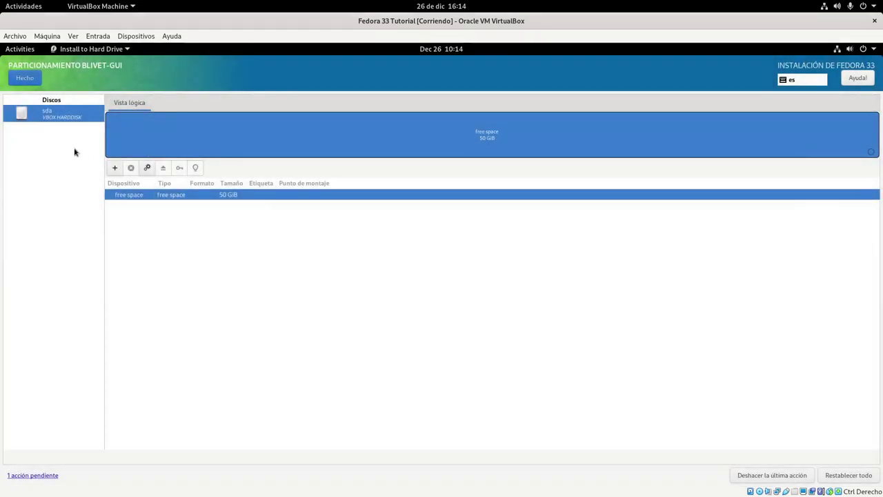
- Set a new gpt partition table on the sda disk
left_click(147, 169)
left_click(147, 169)
left_click(147, 169)
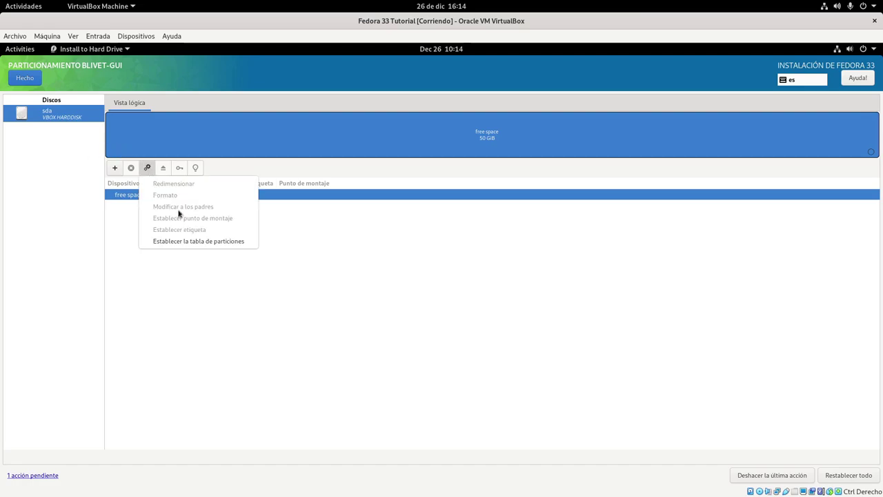
left_click(199, 241)
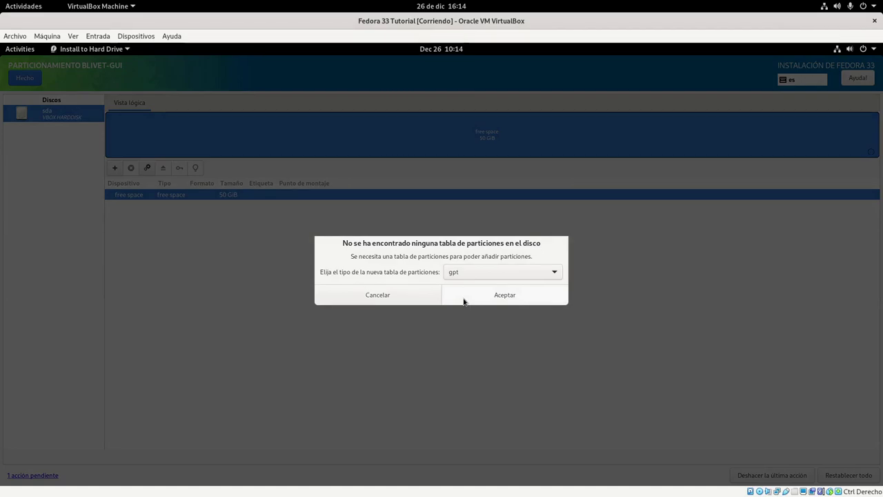
left_click(464, 301)
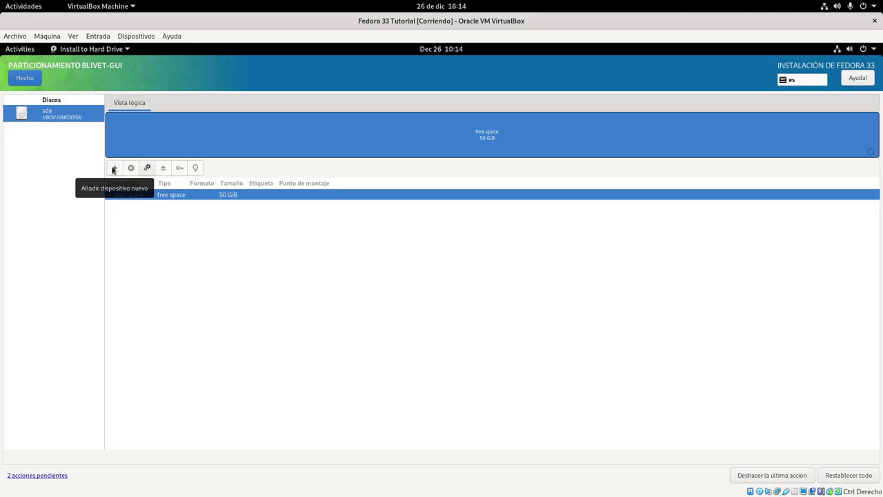
- Create a 300 MiB partition on sda with the EFI System Partition file system, mounted at /boot/efi
left_click(114, 169)
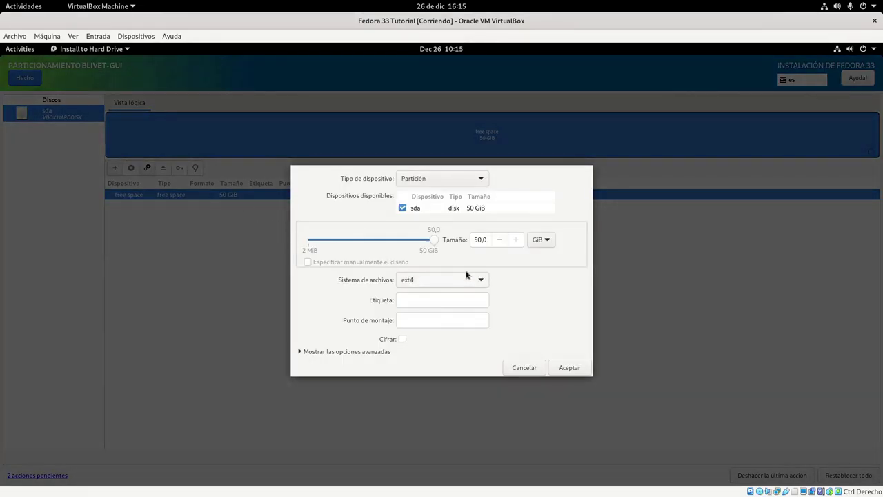
left_click(465, 282)
left_click(450, 246)
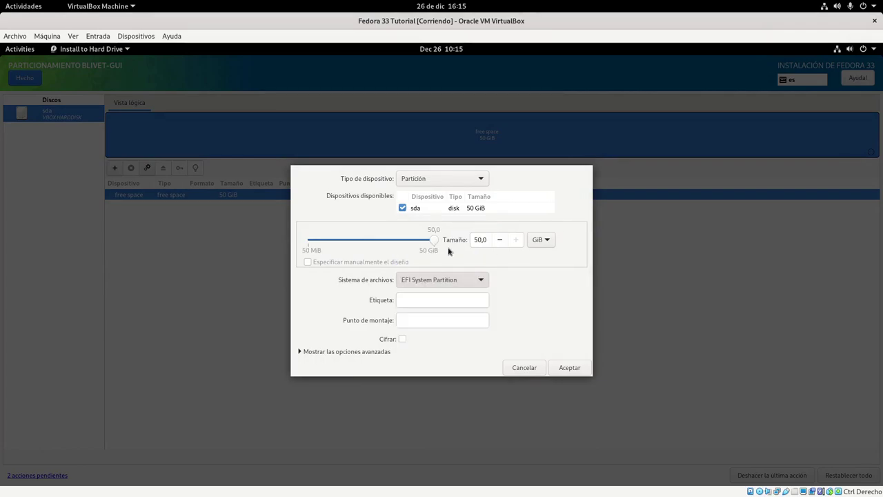
left_click(426, 322)
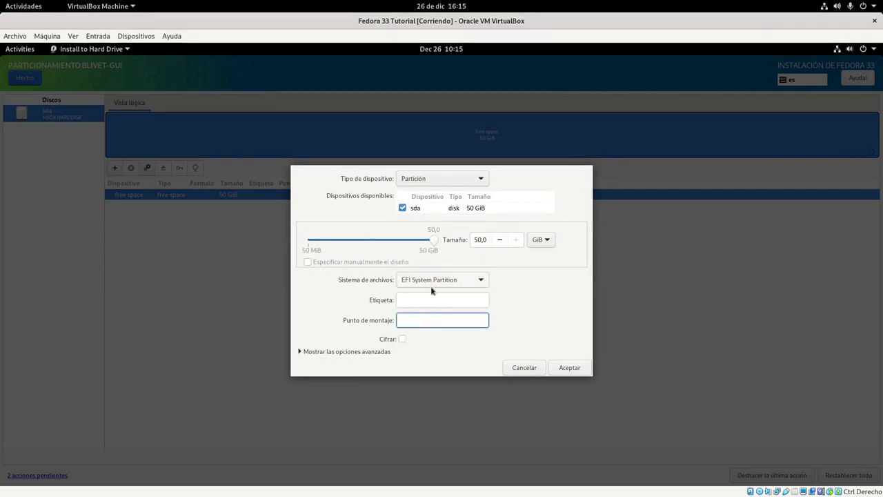
type("/boot/efi")
left_click(541, 240)
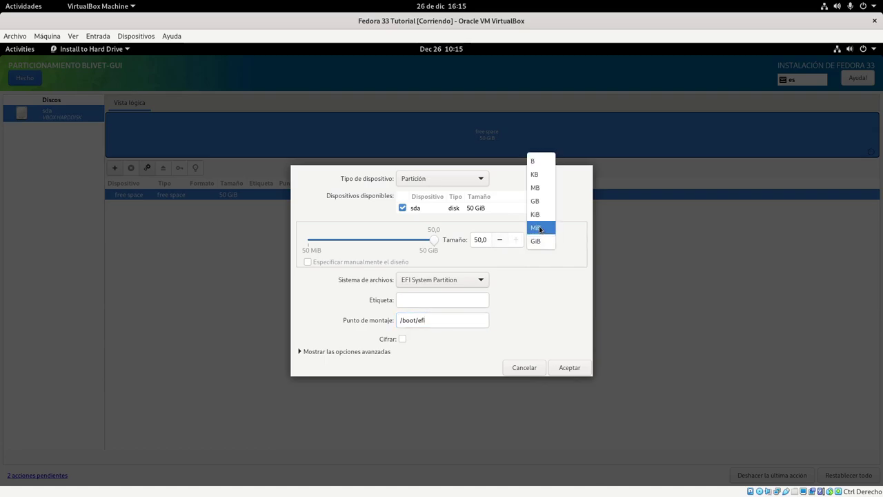
left_click(543, 227)
double_click(476, 239)
type("300")
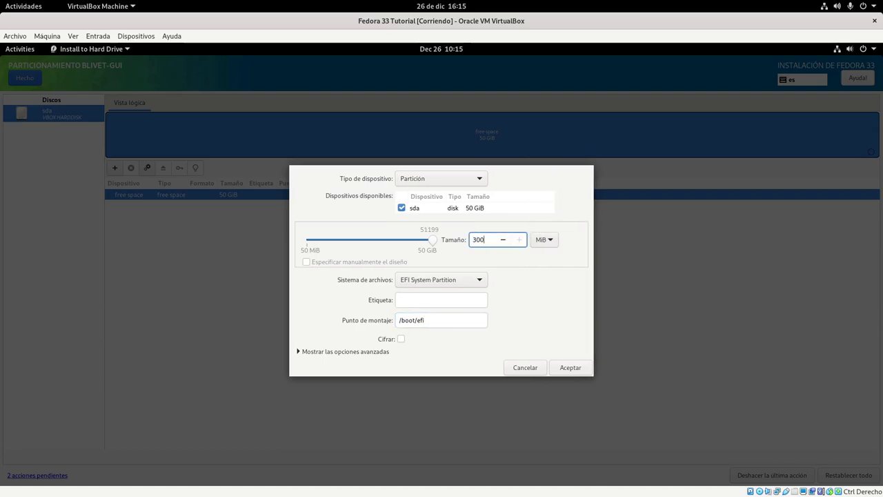
left_click(575, 370)
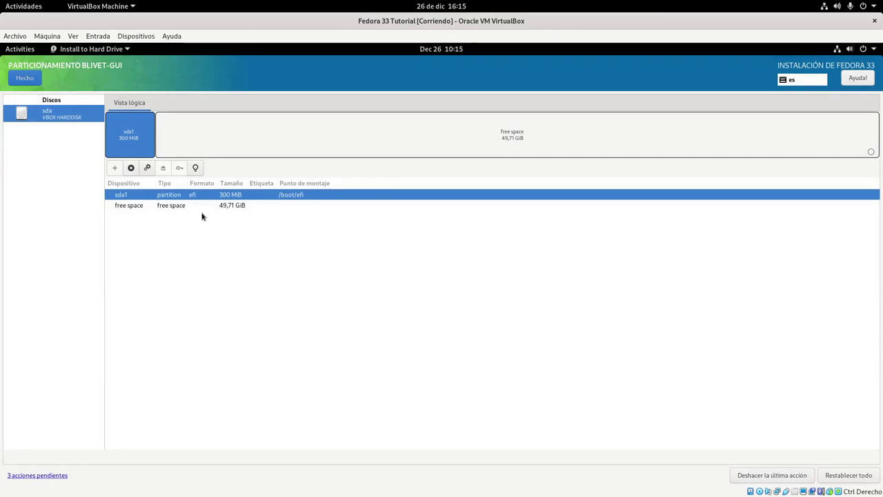
- Start adding a new device in sda's remaining free space and set its device type to Volumen Btrfs
left_click(139, 207)
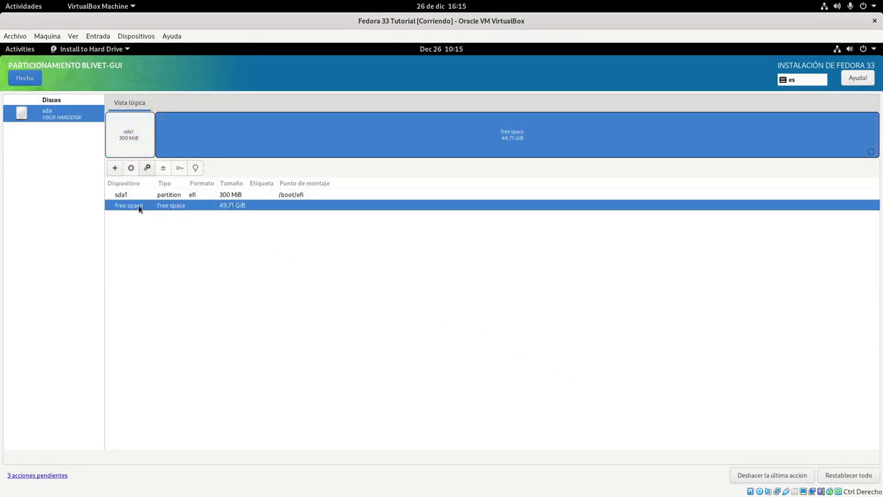
left_click(115, 168)
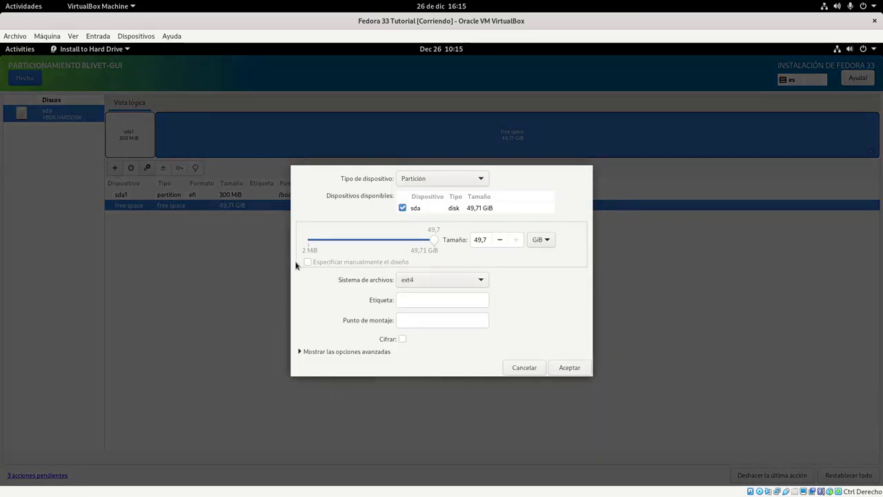
left_click(479, 239)
triple_click(479, 239)
type("20")
left_click(477, 280)
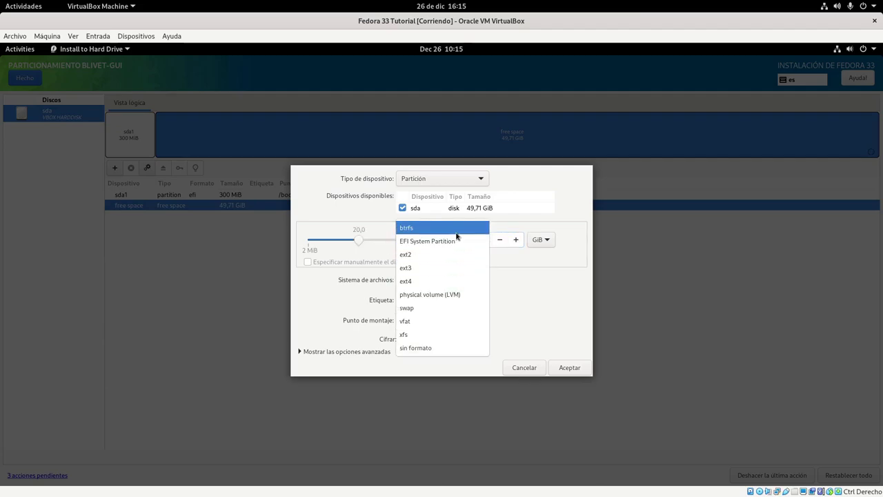
left_click(448, 179)
left_click(447, 179)
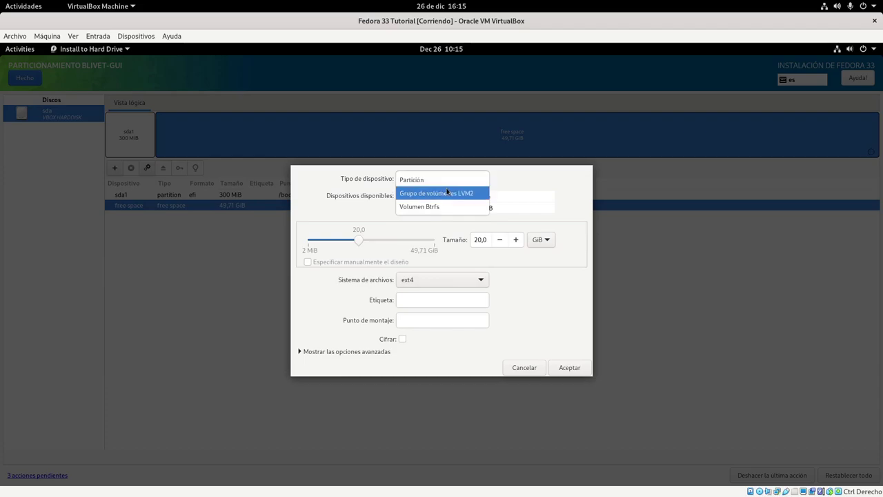
key("Escape")
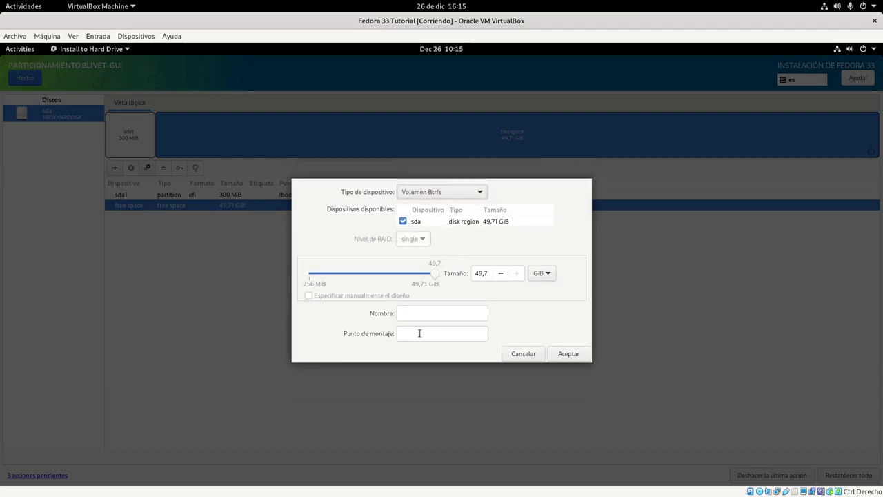
- Set the Btrfs volume's size to 20 GiB and its mount point to /, and create it
double_click(477, 273)
triple_click(475, 273)
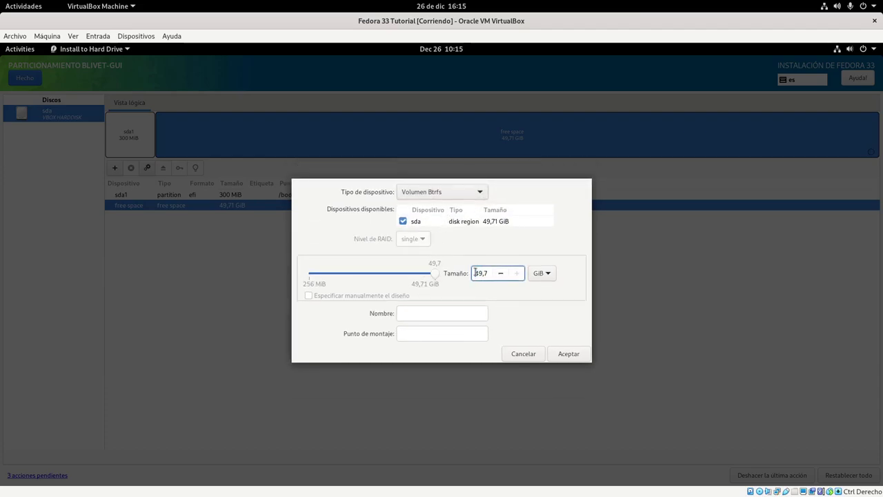
type("20")
left_click(449, 333)
type("/")
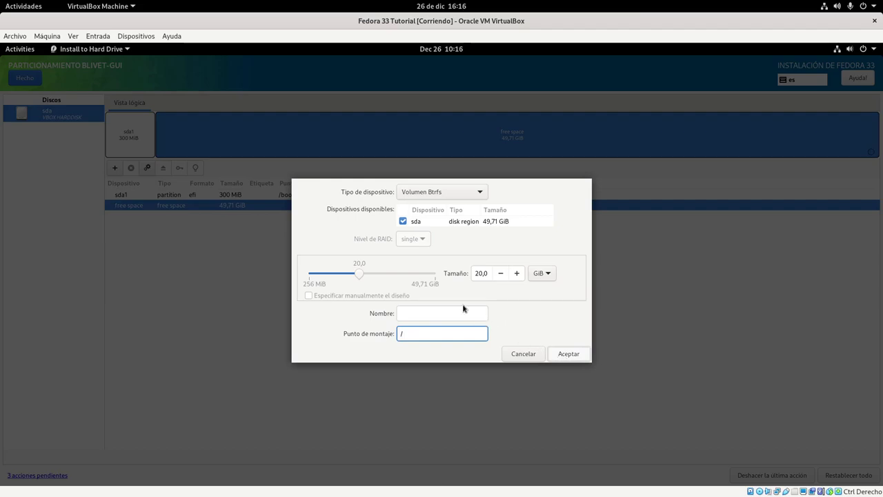
key("Return")
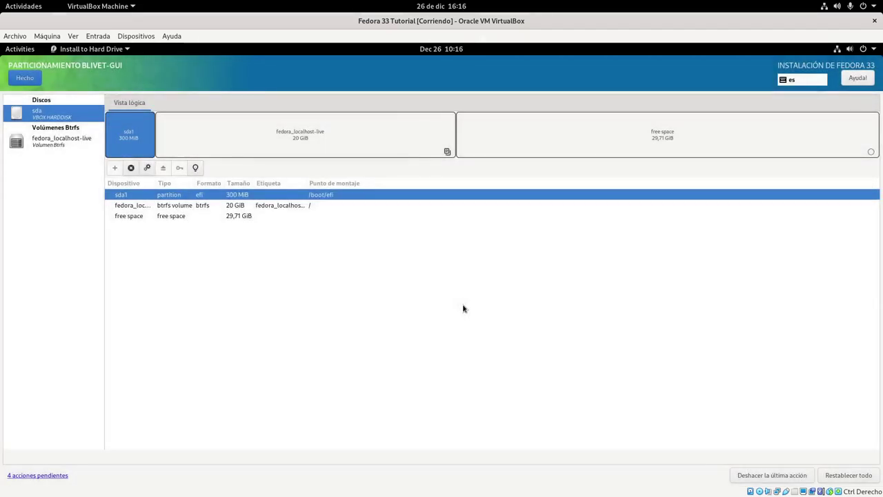
- Create an xfs partition mounted at /home using all of the remaining free space on sda
left_click(158, 208)
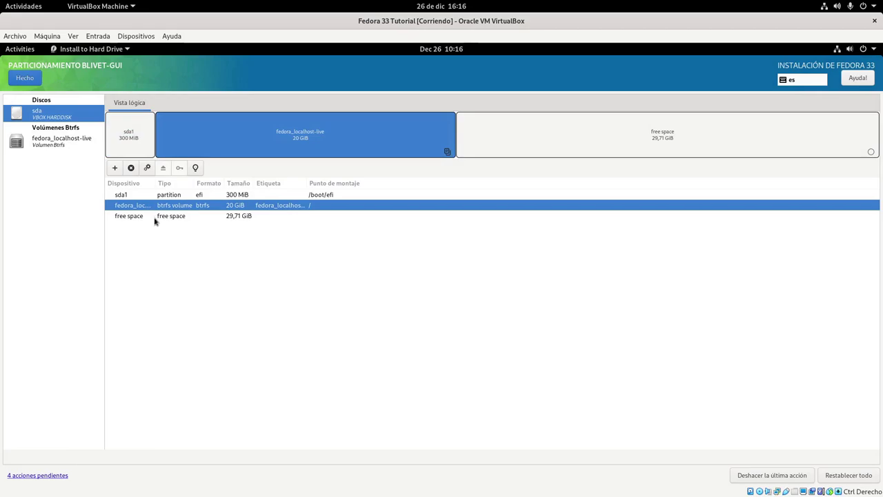
left_click(145, 217)
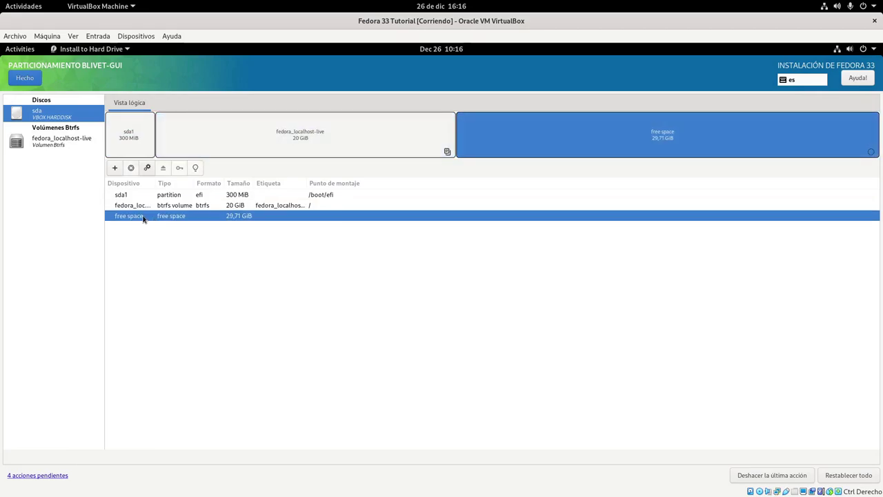
left_click(114, 168)
left_click(429, 280)
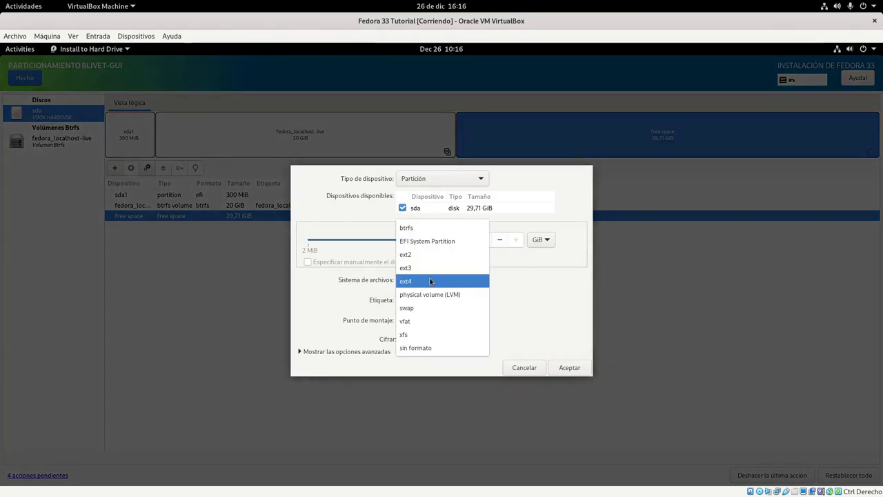
left_click(419, 336)
left_click(423, 319)
type("/home")
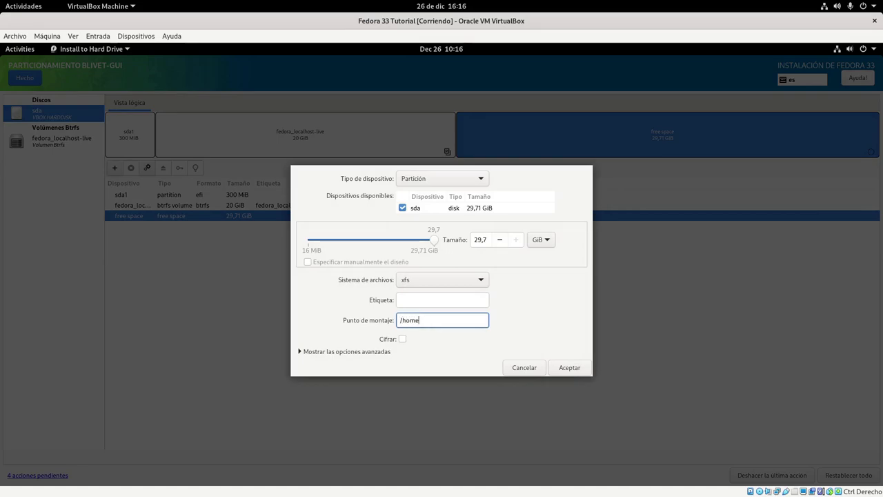
left_click(570, 370)
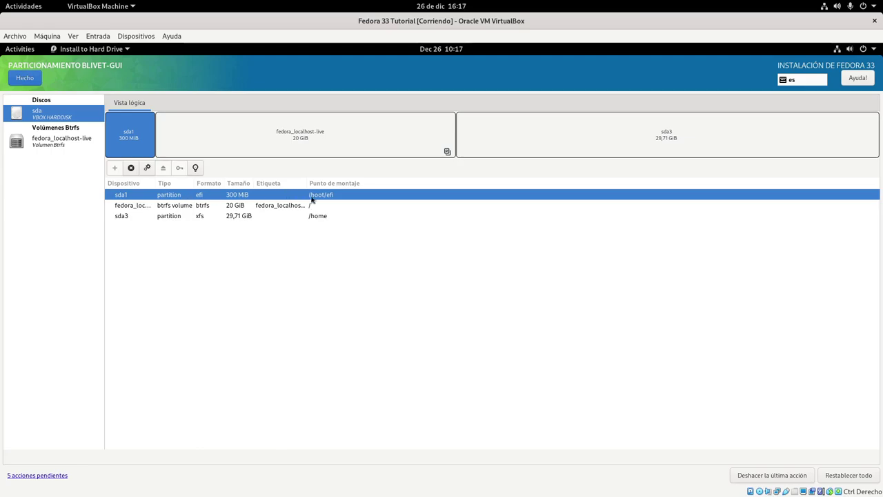
- Review the root volume and the /home partition and finish the Blivet-GUI partitioning
left_click(124, 207)
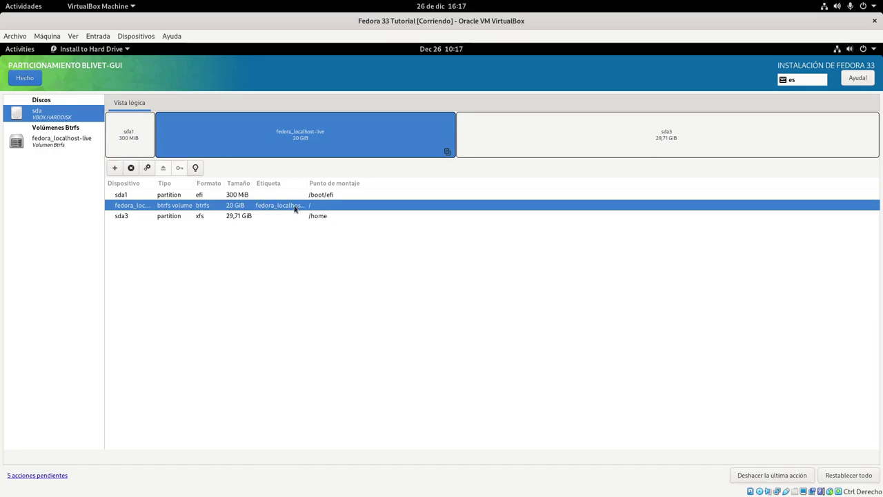
left_click(136, 218)
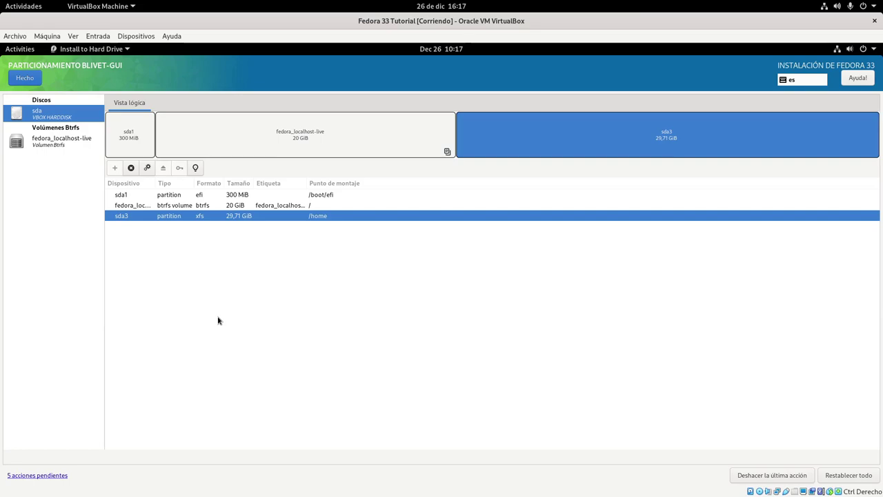
left_click(25, 81)
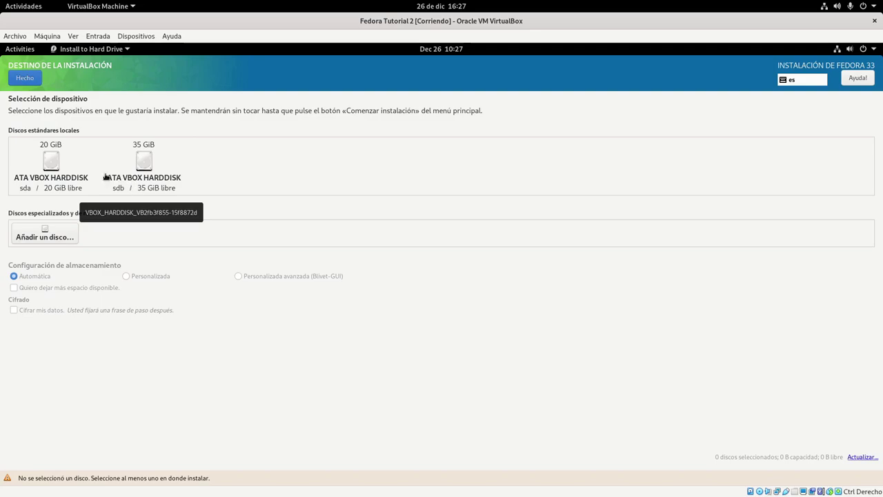
- Select both the 20 GiB and 35 GiB disks for installation and choose the Personalizada avanzada (Blivet-GUI) storage configuration
left_click(54, 170)
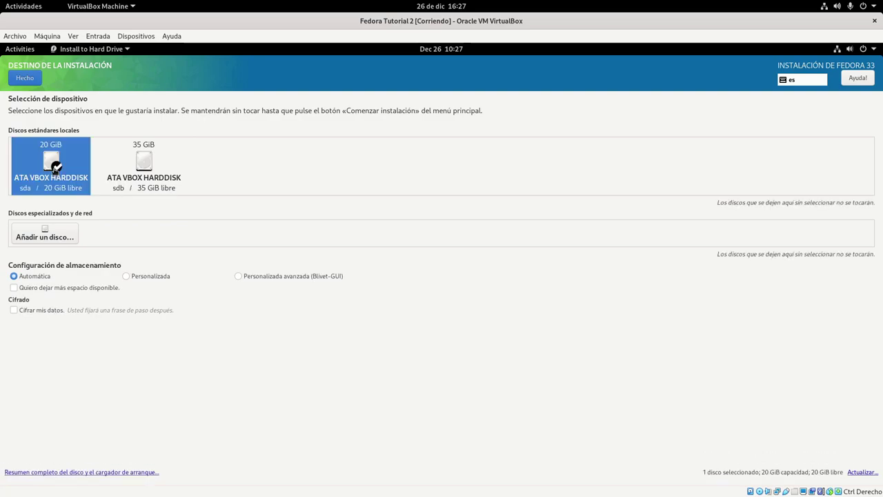
left_click(143, 169)
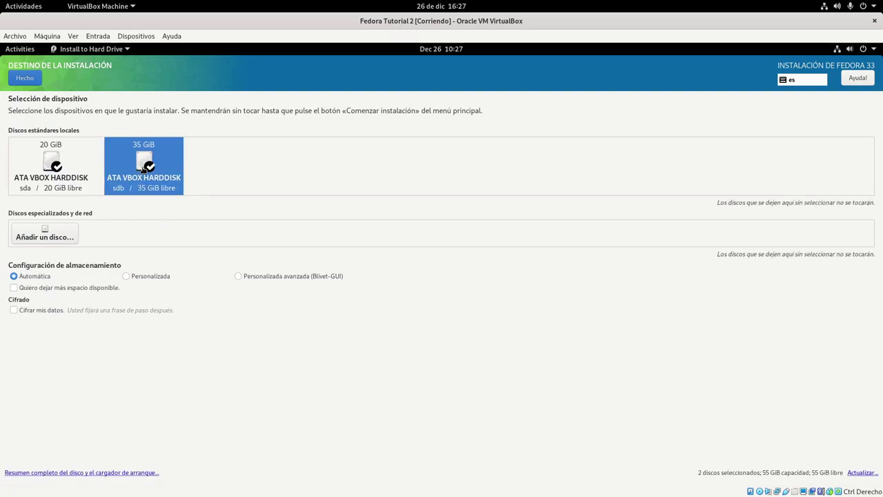
left_click(239, 278)
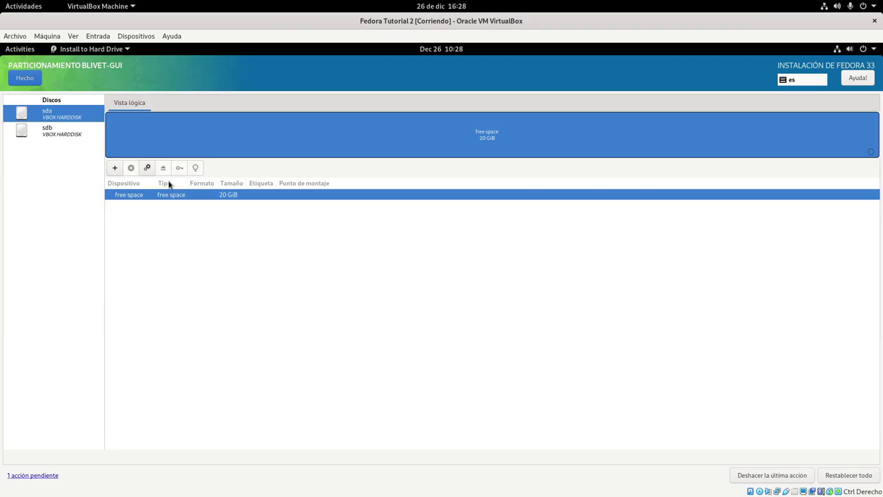
- Compare the sdb and sda disks and set a new gpt partition table on the 20 GiB sda disk
left_click(54, 133)
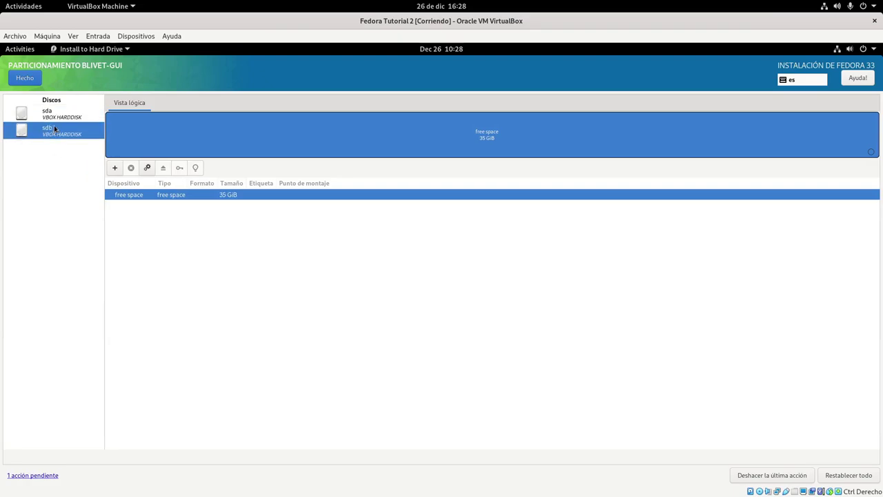
left_click(57, 120)
left_click(55, 138)
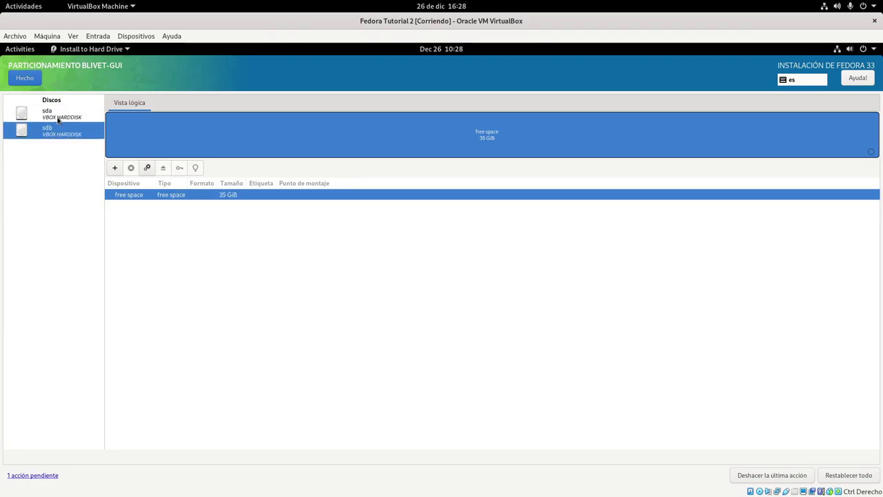
left_click(58, 120)
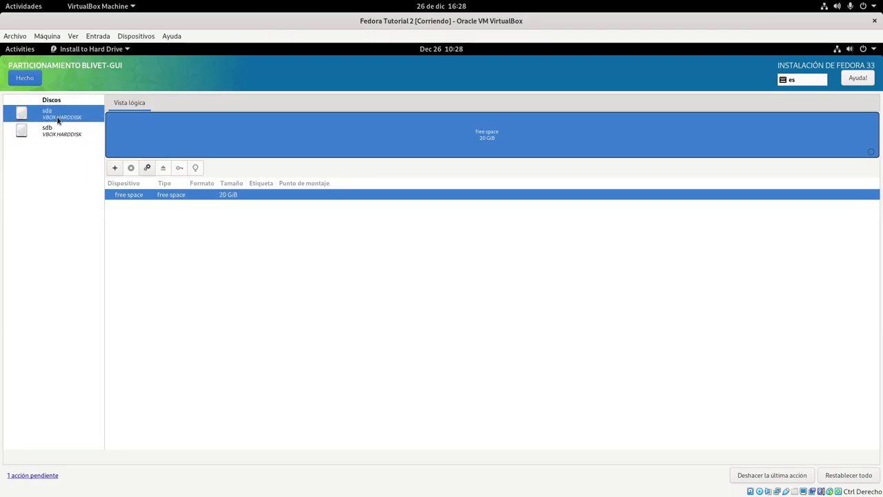
left_click(147, 169)
left_click(164, 242)
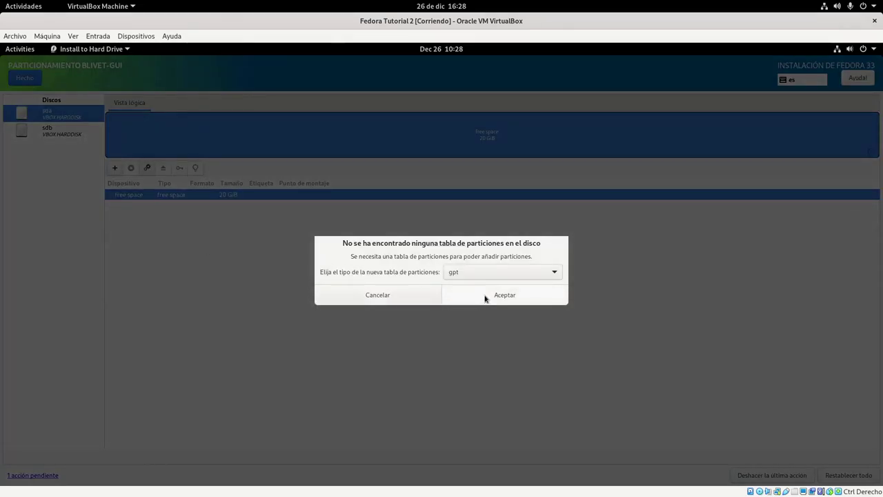
left_click(485, 297)
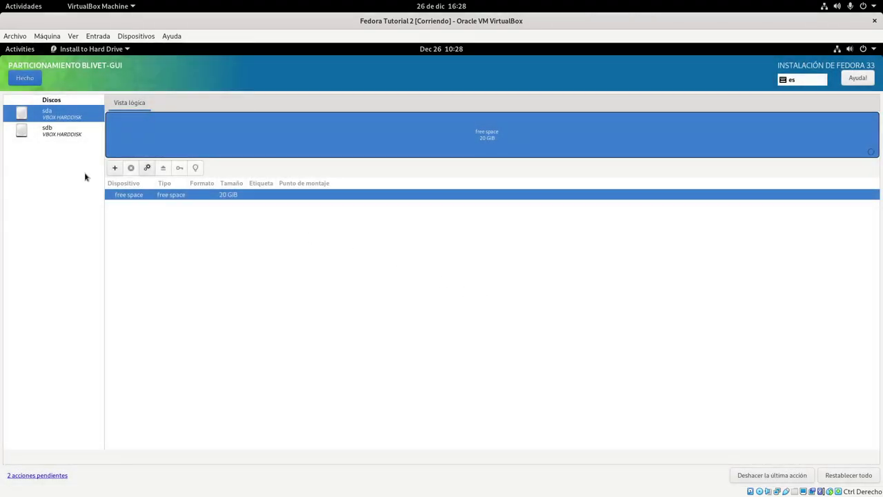
- Set a new gpt partition table on the 35 GiB sdb disk
left_click(43, 137)
left_click(147, 168)
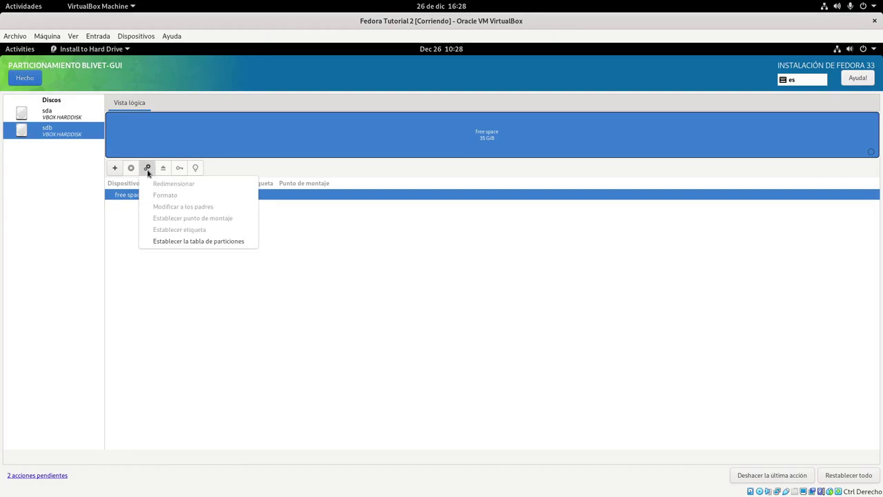
left_click(207, 242)
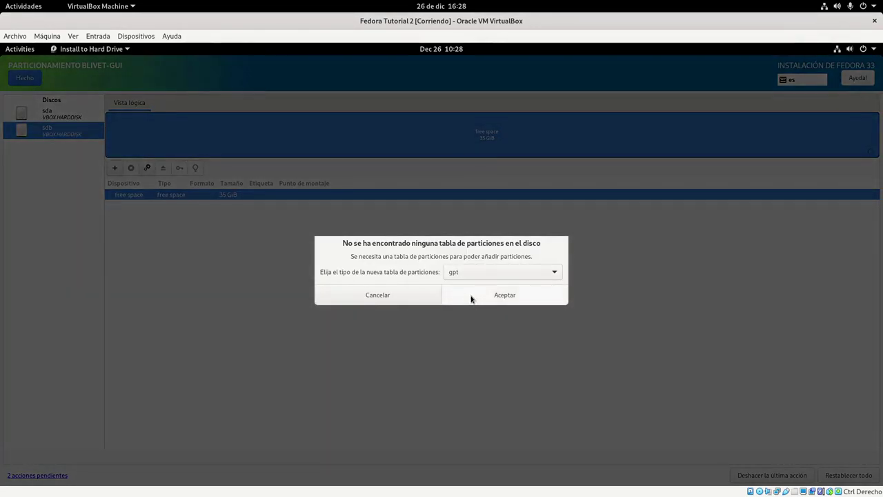
left_click(472, 298)
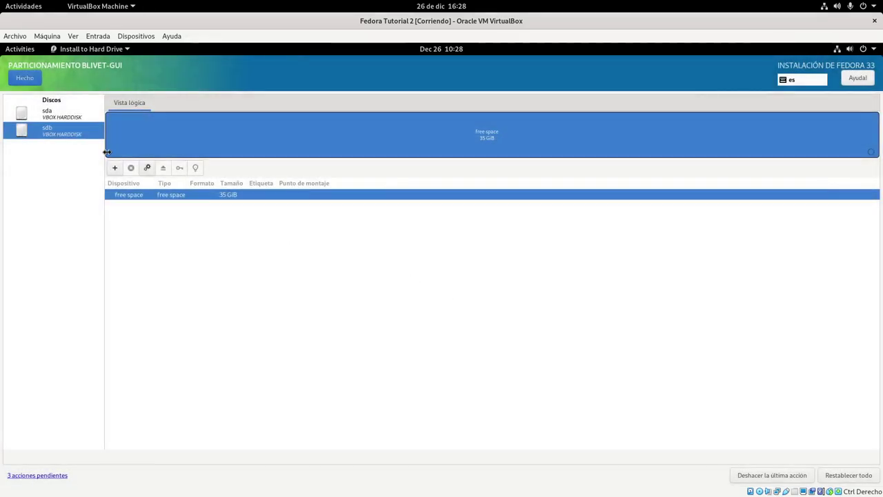
- Create a 300 MiB EFI System Partition on the sda disk with the mount point /boot/efi
left_click(53, 117)
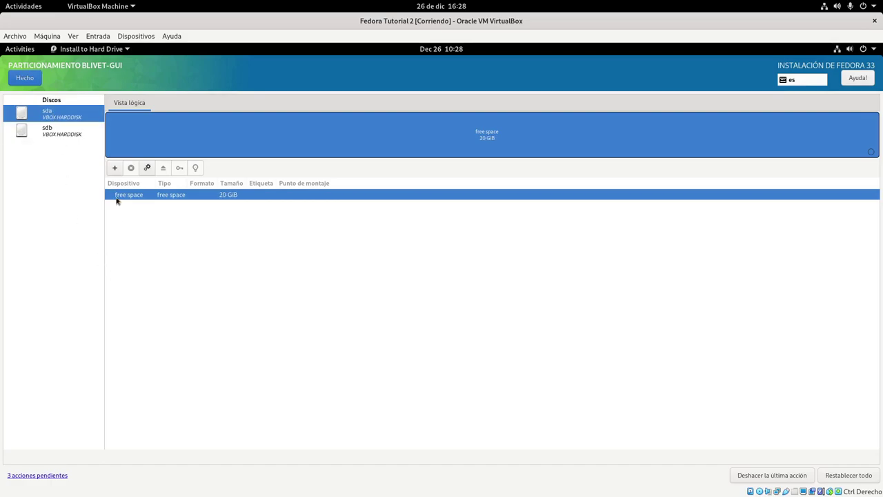
left_click(114, 169)
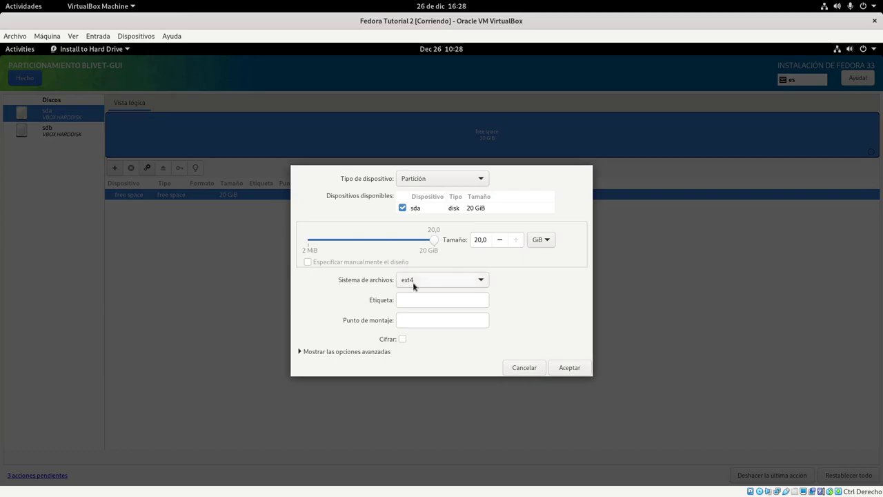
left_click(434, 283)
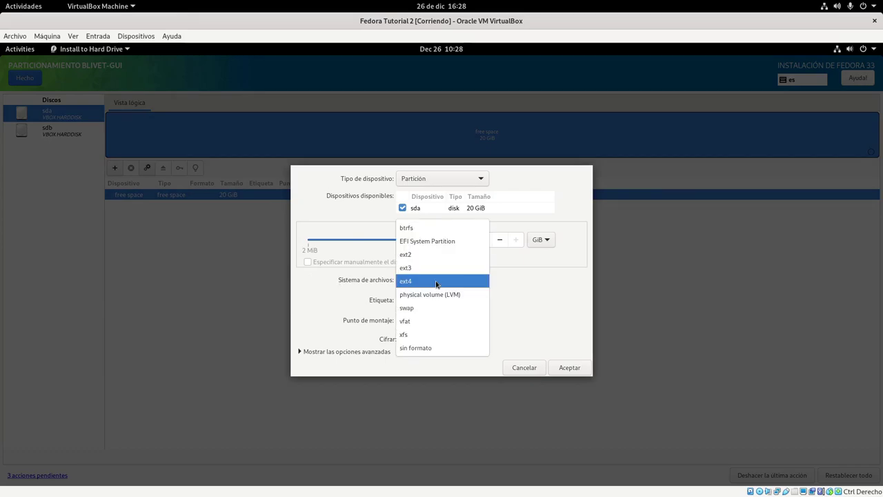
left_click(426, 245)
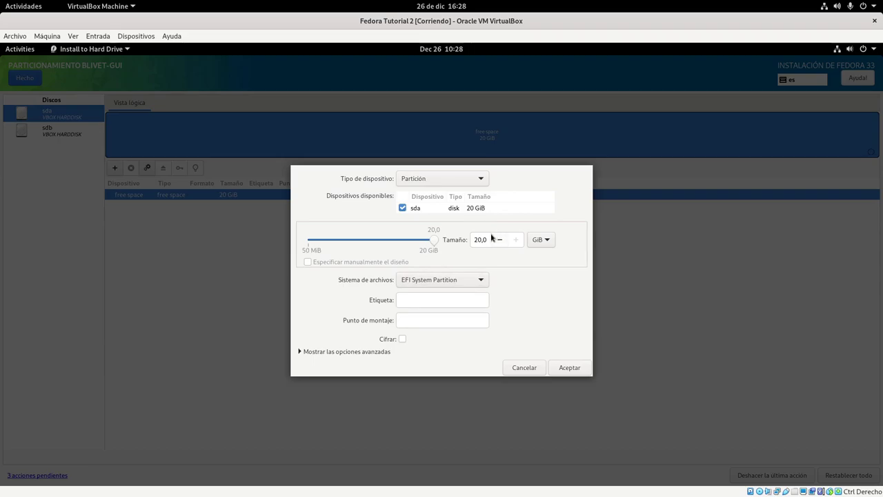
left_click(537, 242)
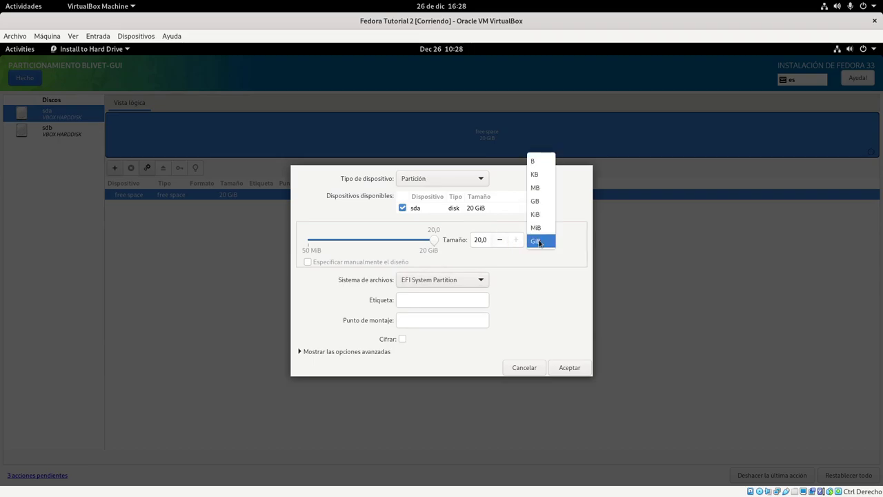
left_click(539, 227)
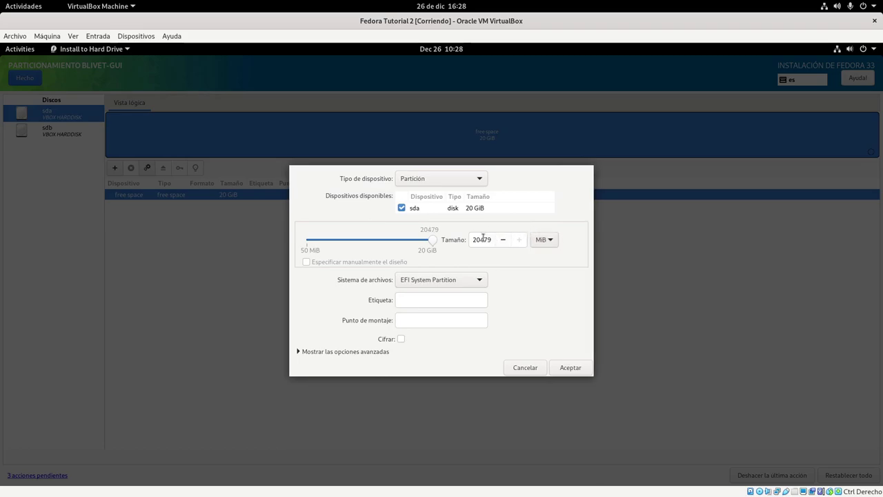
type("300")
left_click(474, 318)
type("/")
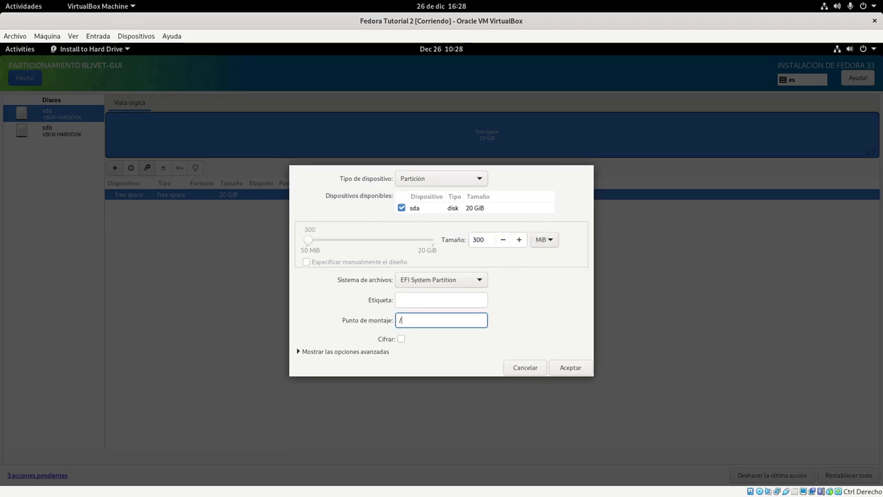
type("boot/efi")
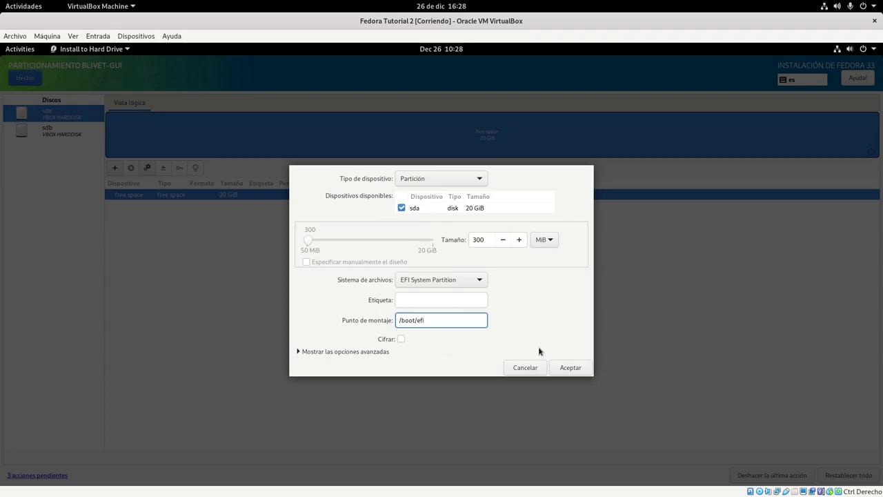
left_click(570, 368)
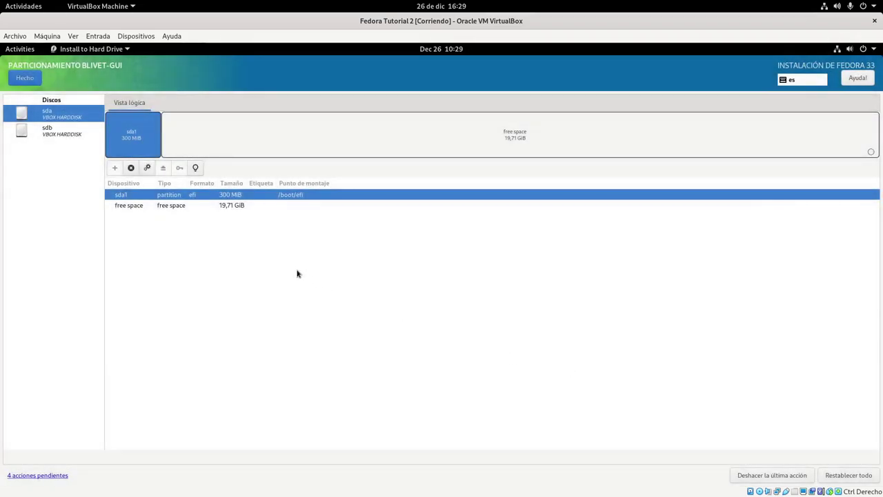
- Create a Btrfs volume in the remaining free space of sda with the mount point /
left_click(149, 205)
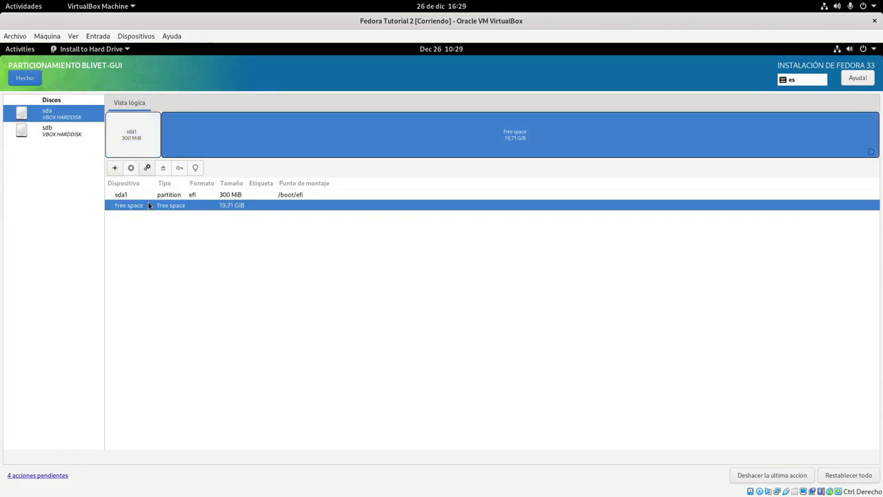
left_click(113, 170)
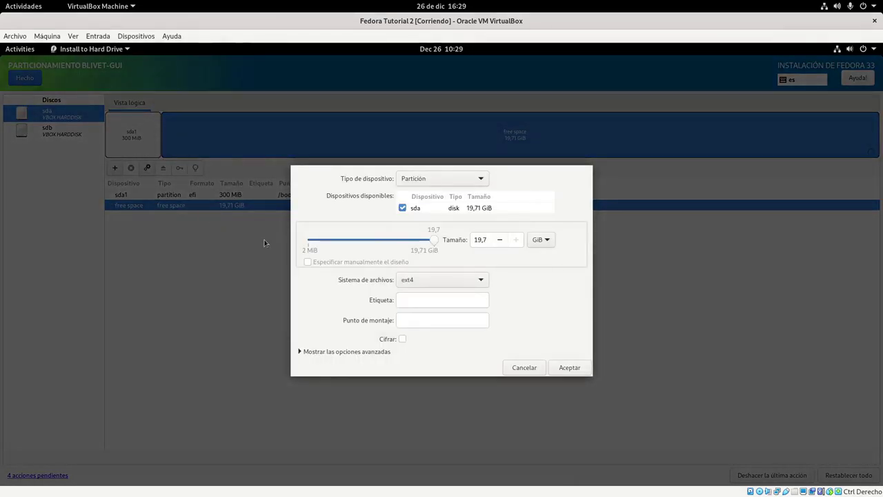
left_click(441, 181)
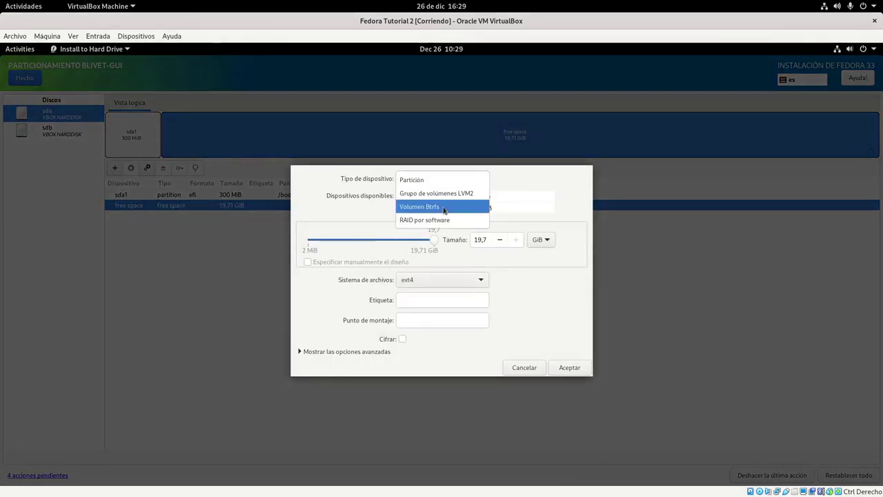
key("Escape")
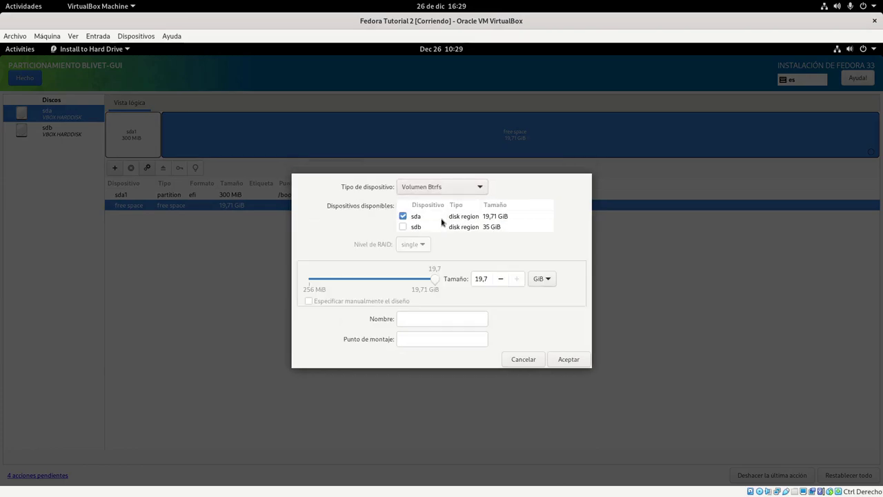
left_click(418, 335)
type("/")
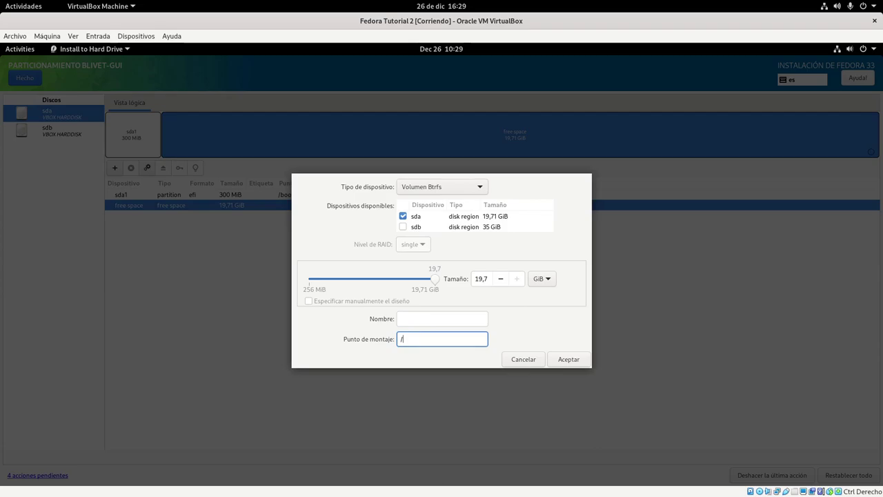
left_click(563, 362)
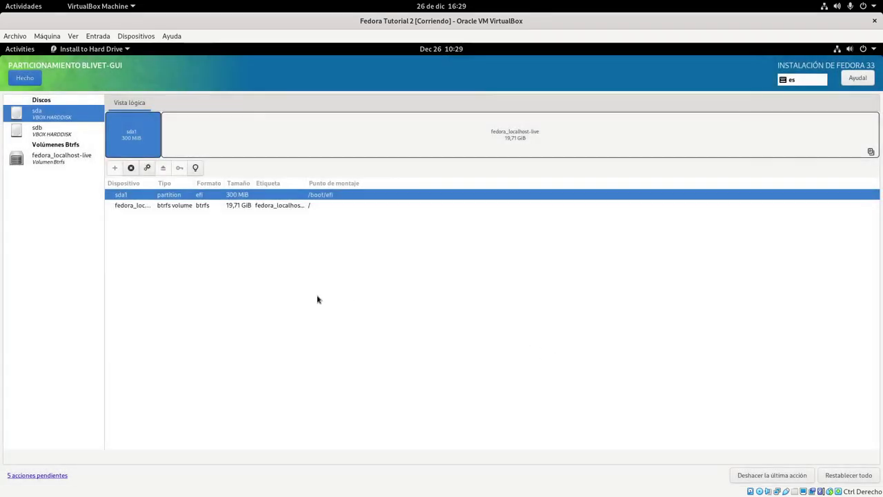
left_click(194, 205)
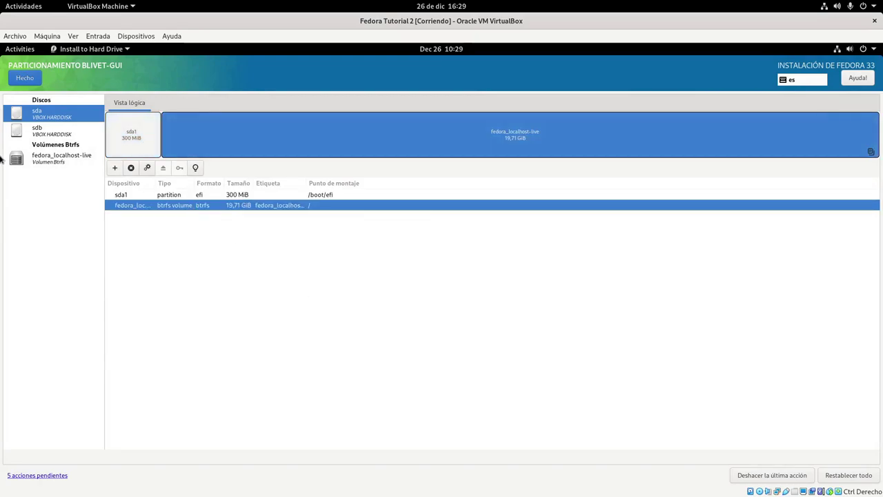
- Create an xfs partition with mount point /home using all 35 GiB of sdb, and finish the Blivet-GUI partitioning
left_click(51, 129)
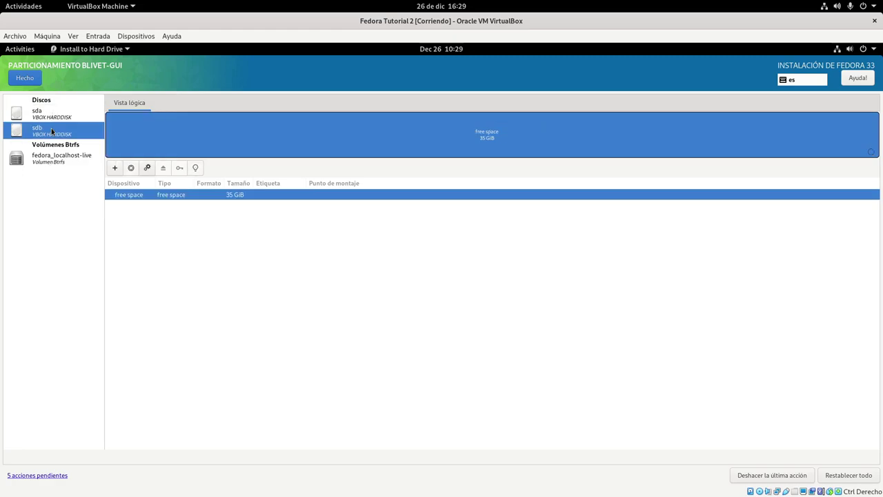
left_click(115, 170)
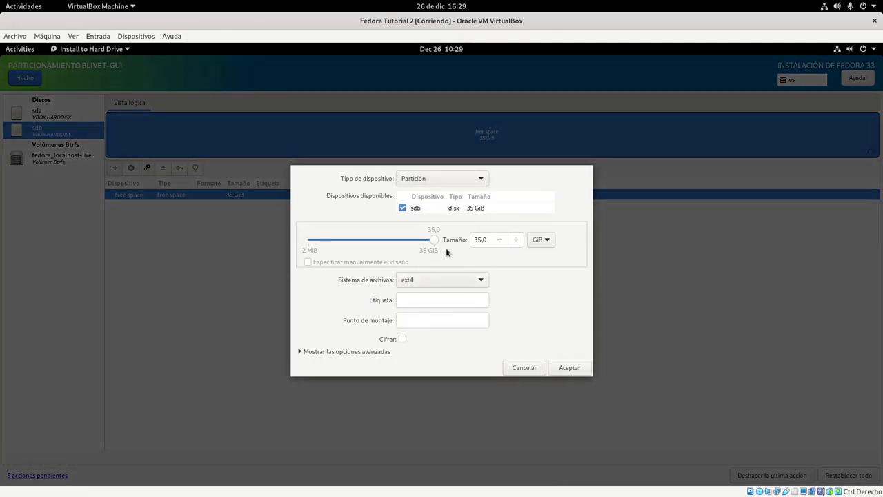
left_click(452, 281)
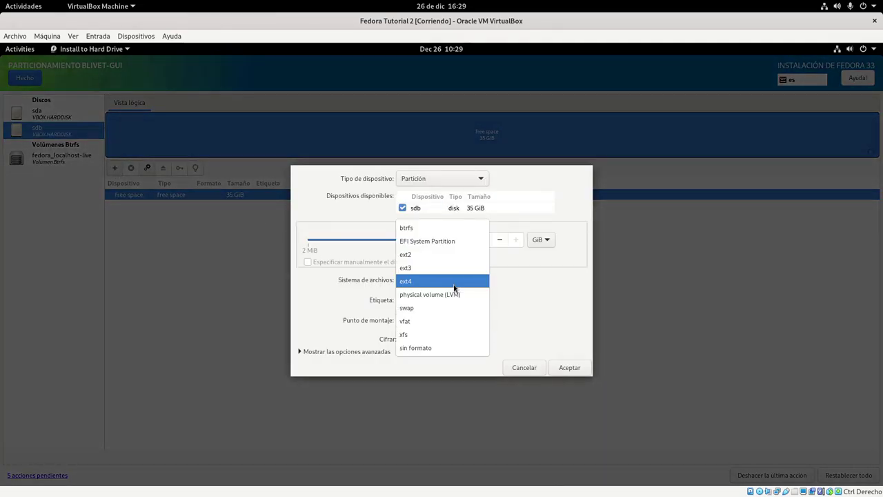
left_click(426, 333)
left_click(426, 320)
type("/home")
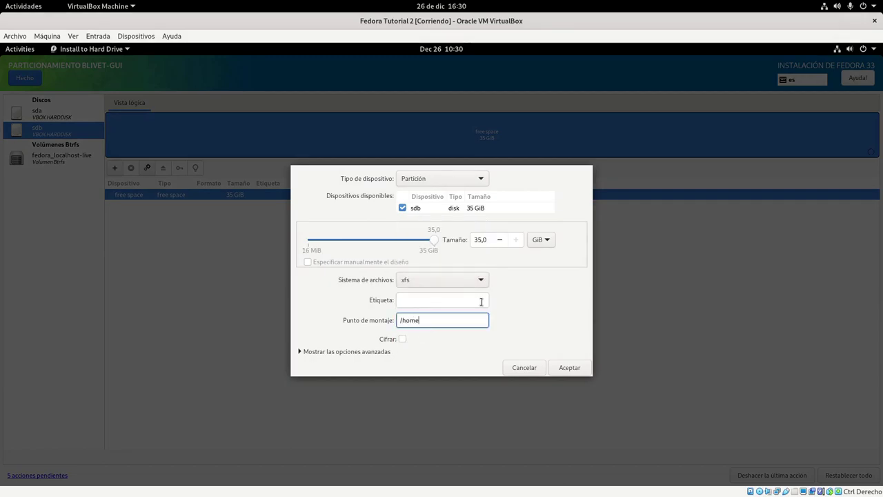
left_click(571, 370)
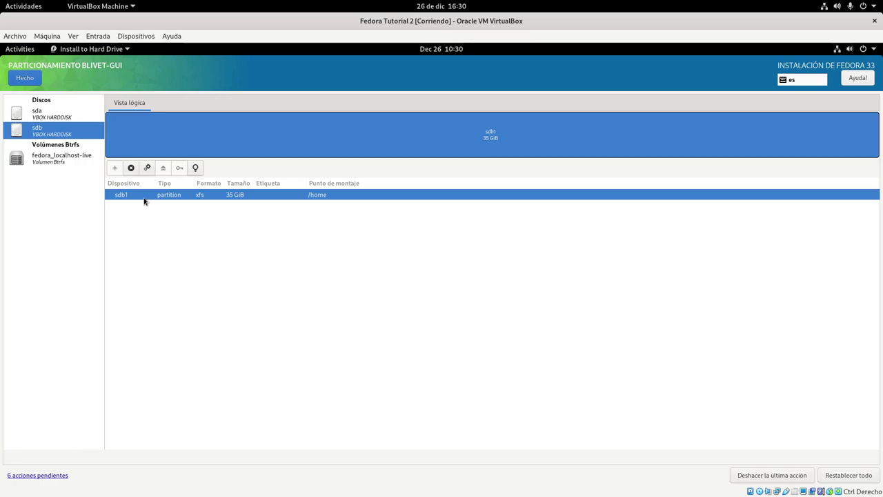
left_click(30, 80)
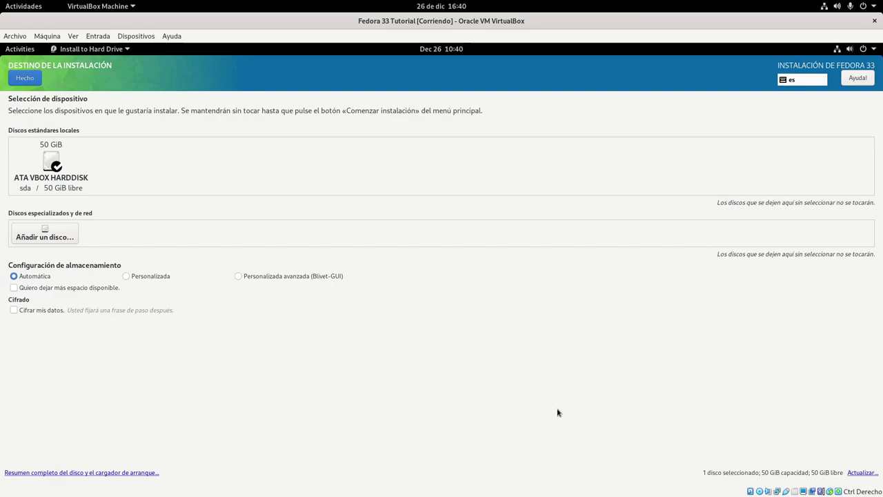
- Choose the Personalizada storage configuration for the 50 GiB disk and set the partitioning scheme to Partición estándar
left_click(160, 277)
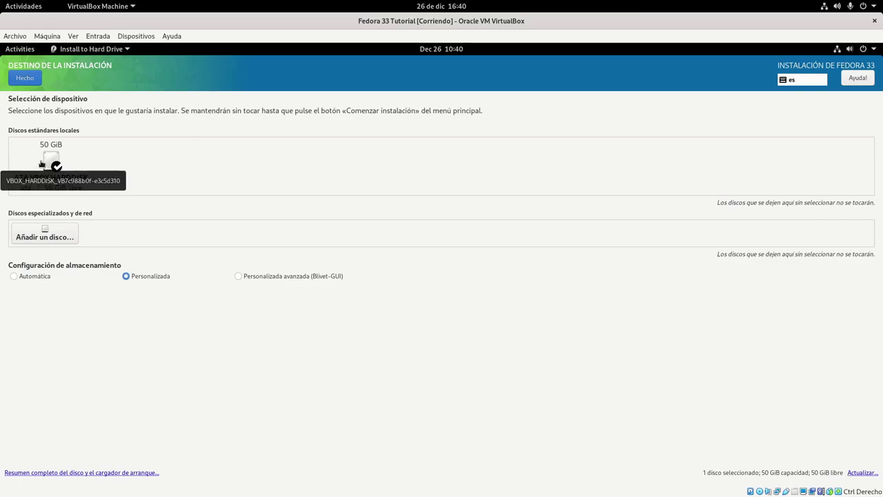
left_click(25, 78)
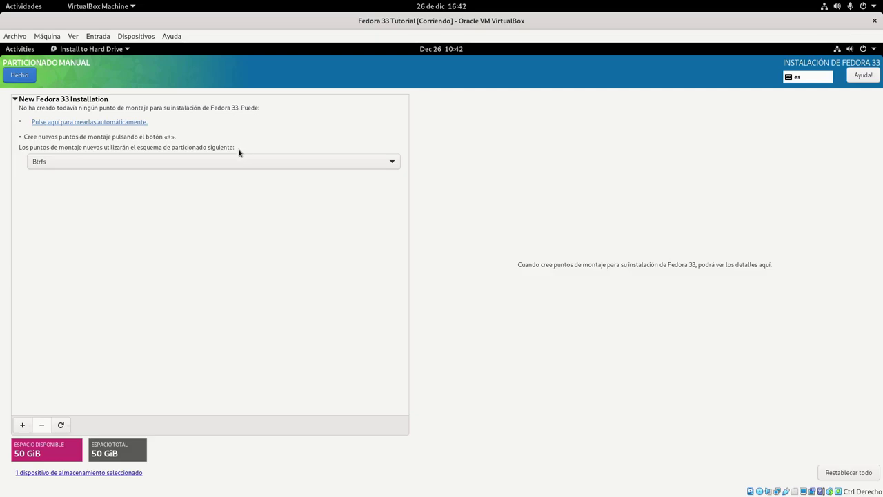
left_click(231, 162)
left_click(189, 150)
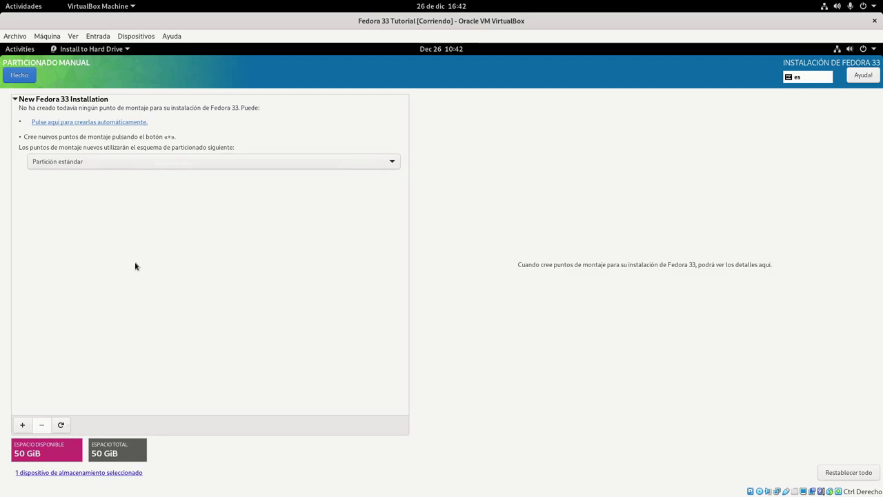
- Add a /boot/efi mount point with a desired capacity of 300 MiB
left_click(20, 426)
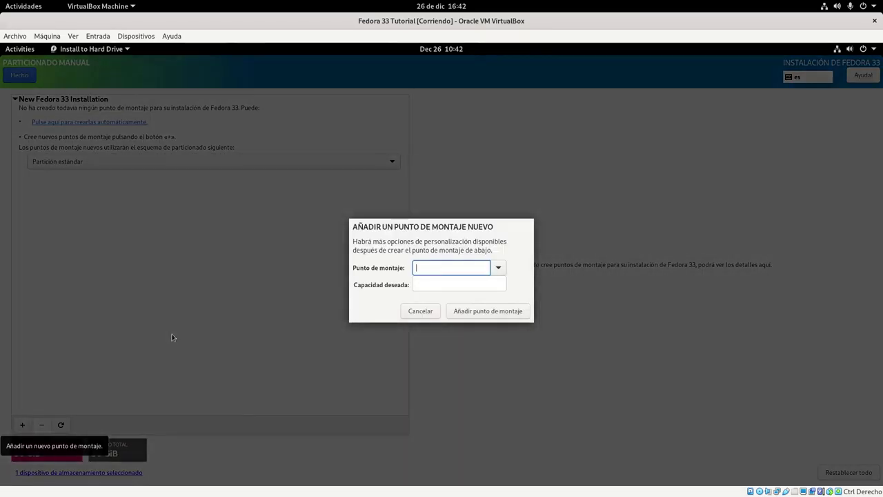
left_click(492, 274)
left_click(466, 307)
left_click(464, 286)
type("300MiB")
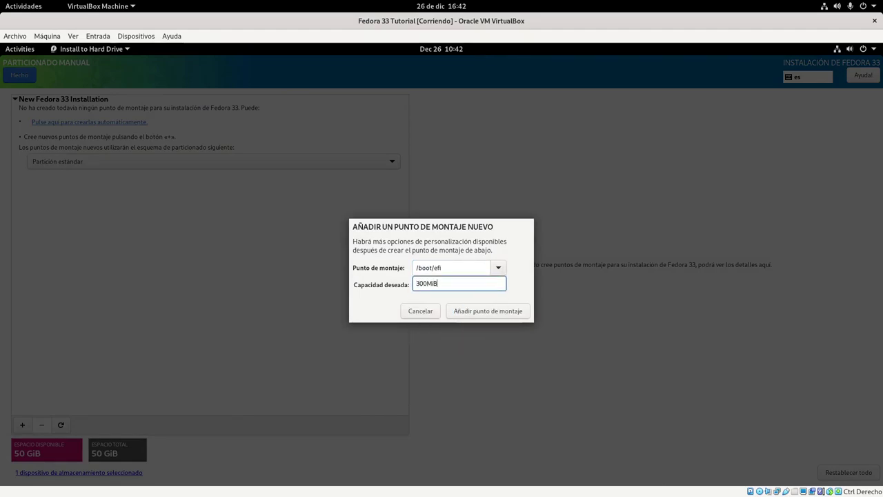
left_click(475, 311)
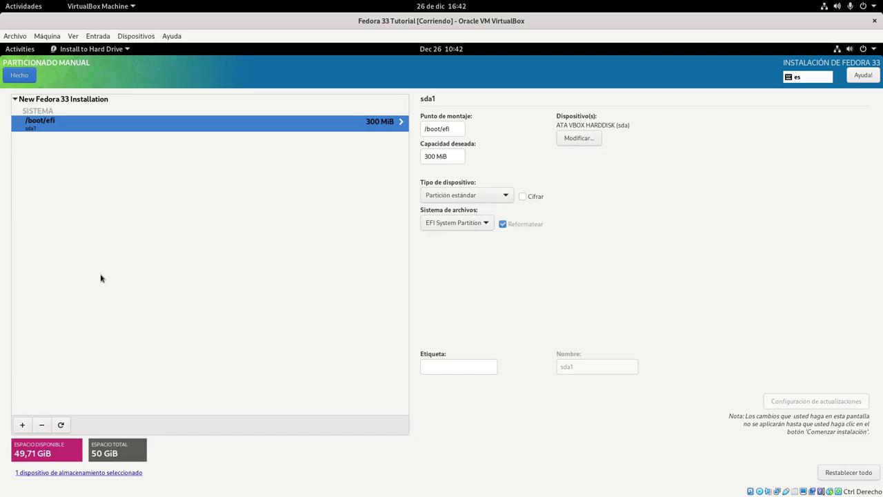
- Add a root (/) mount point with a capacity of 20 GiB and set its file system to xfs
left_click(20, 426)
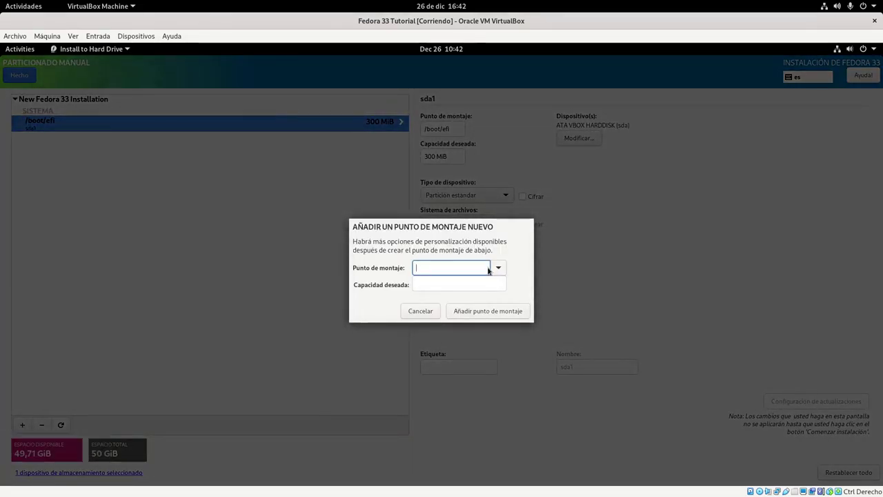
left_click(495, 269)
left_click(469, 284)
type("20GiB")
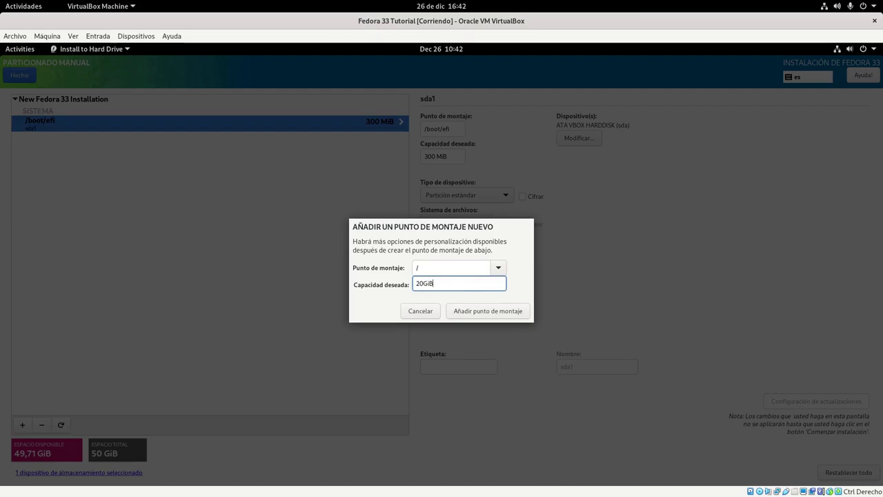
left_click(493, 312)
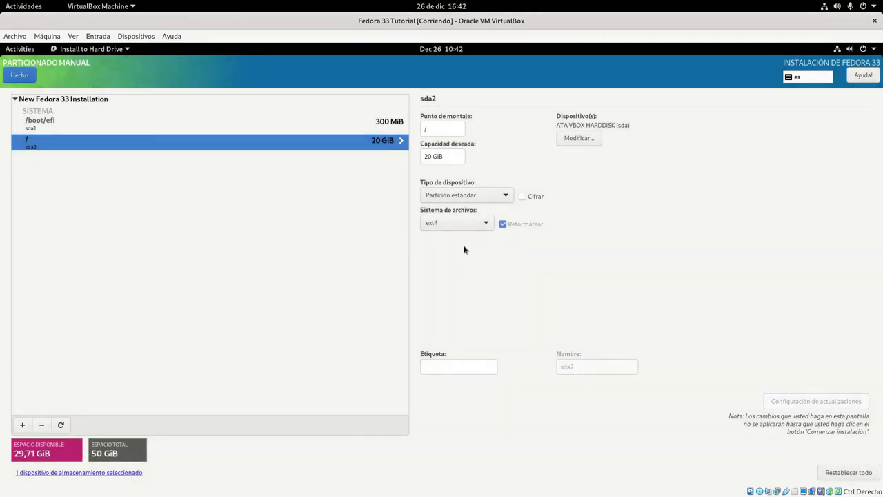
left_click(475, 223)
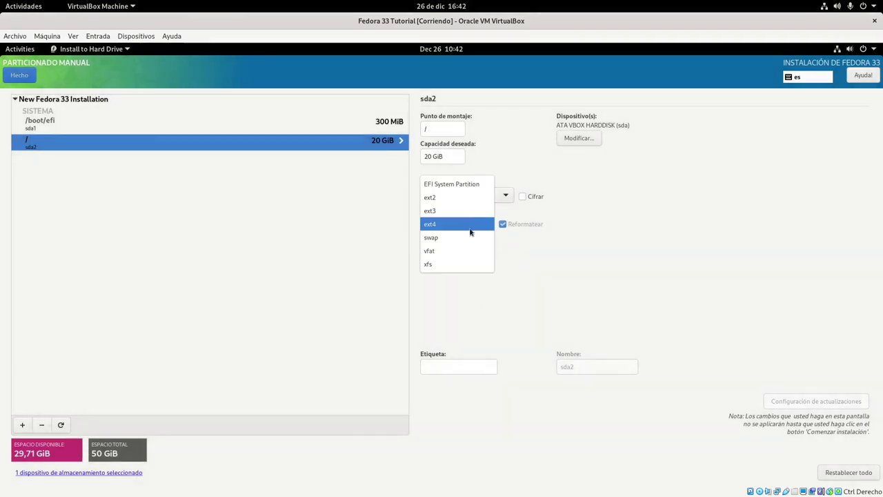
left_click(452, 263)
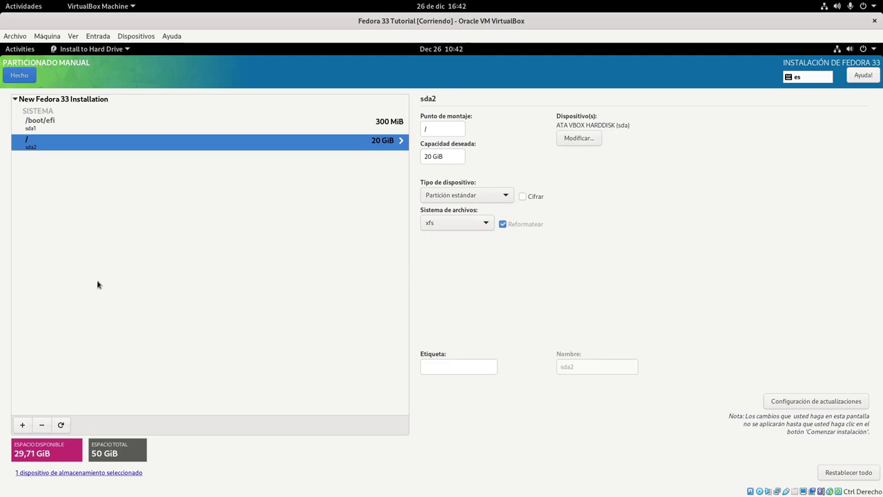
- Add a /home mount point with a desired capacity of 27,71 GiB and set its file system to xfs
left_click(22, 426)
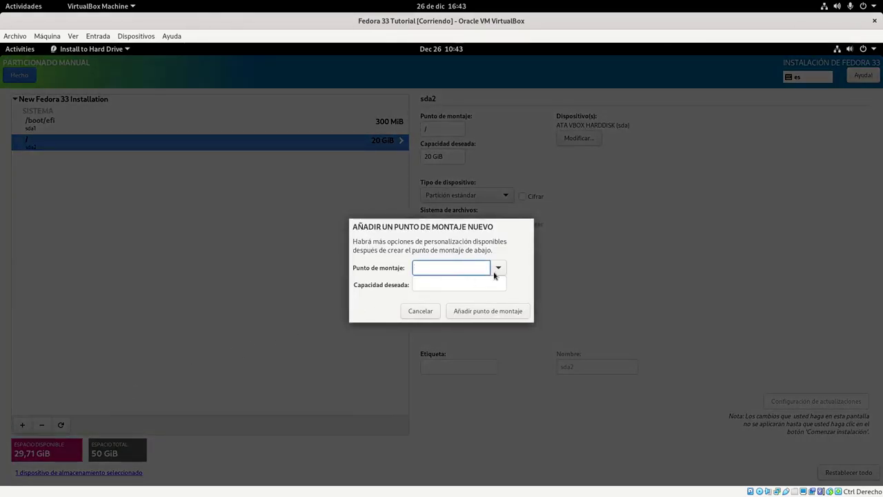
left_click(499, 268)
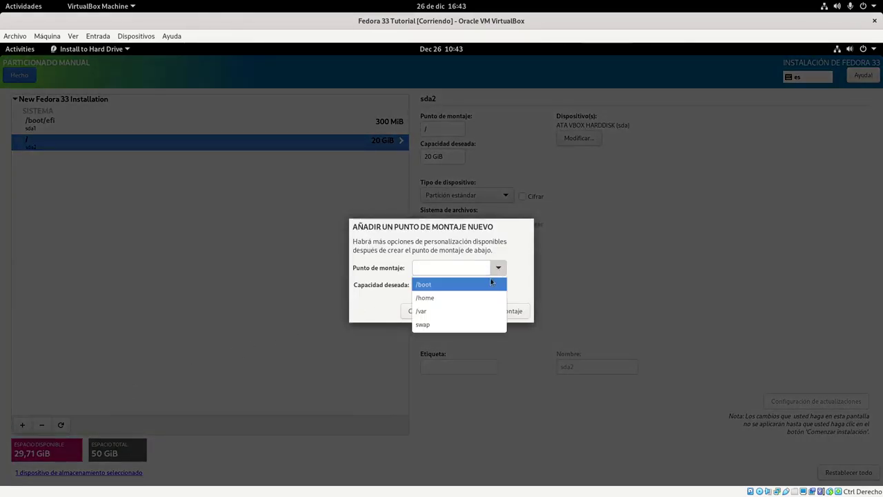
left_click(476, 296)
left_click(475, 286)
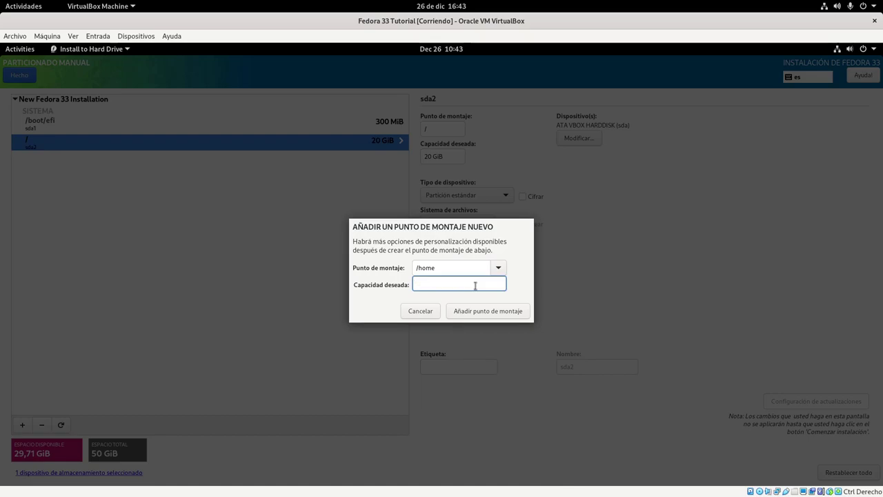
type("27")
type(".")
type(",71")
type("GiB")
left_click(481, 311)
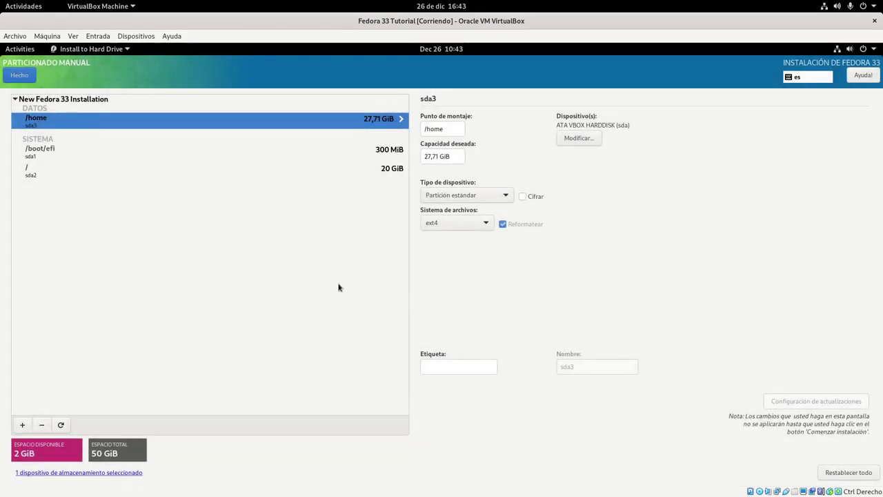
left_click(459, 224)
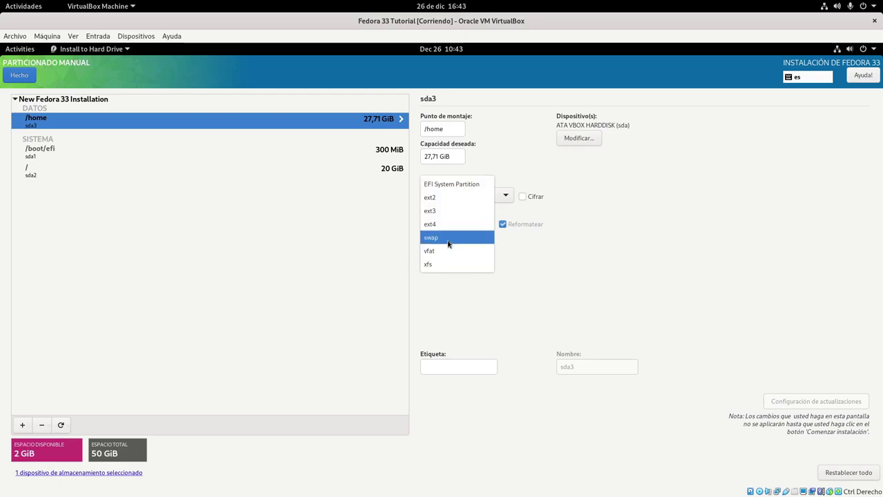
left_click(439, 264)
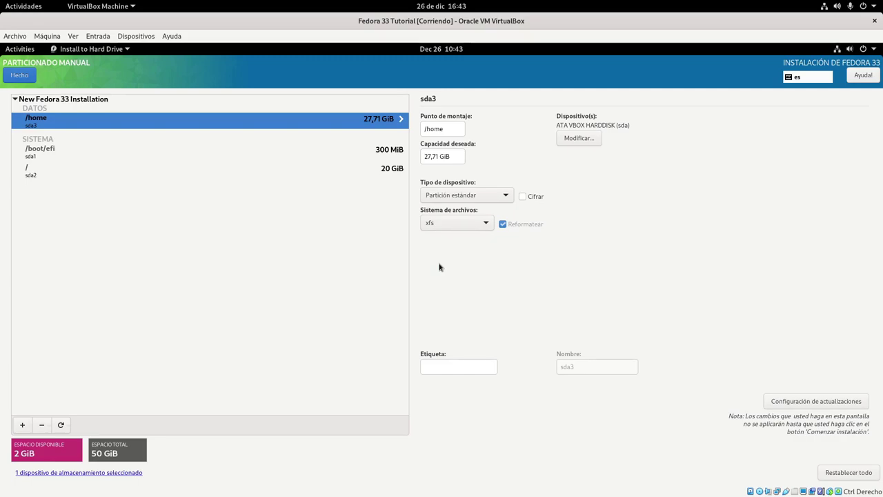
- Add a swap mount point with a desired capacity of 2 GiB
left_click(21, 427)
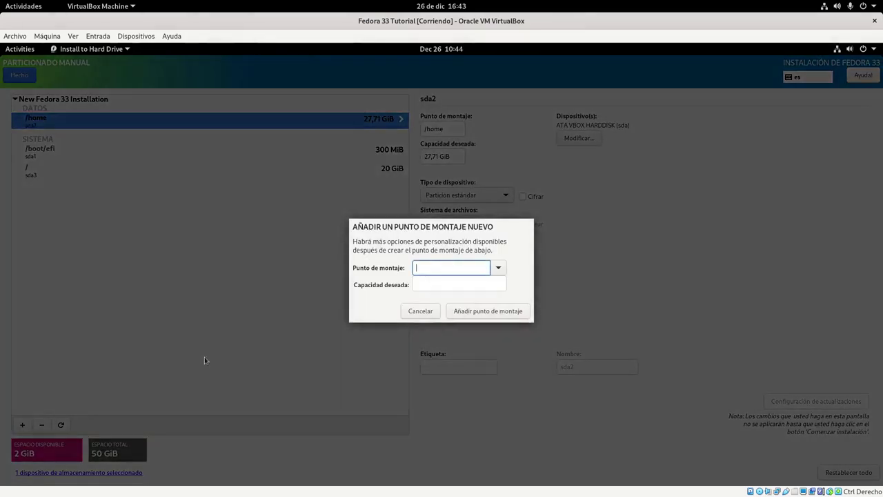
left_click(499, 268)
left_click(456, 312)
left_click(462, 284)
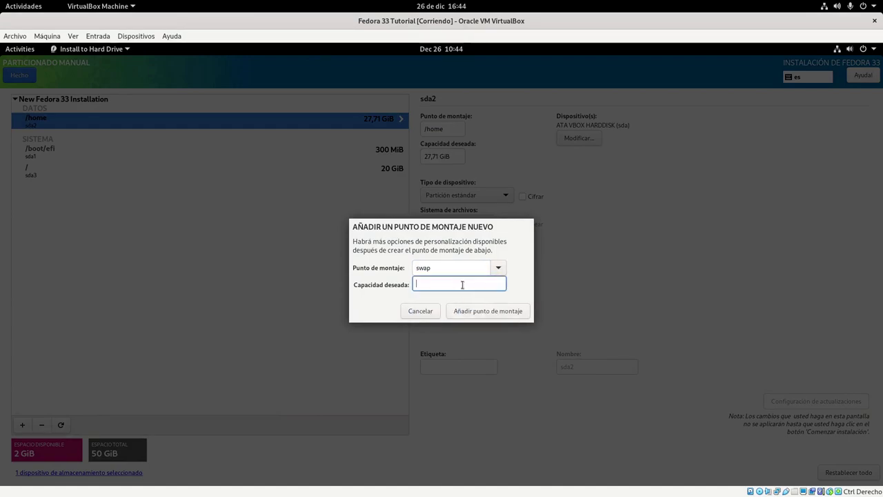
type("2GiB")
left_click(464, 314)
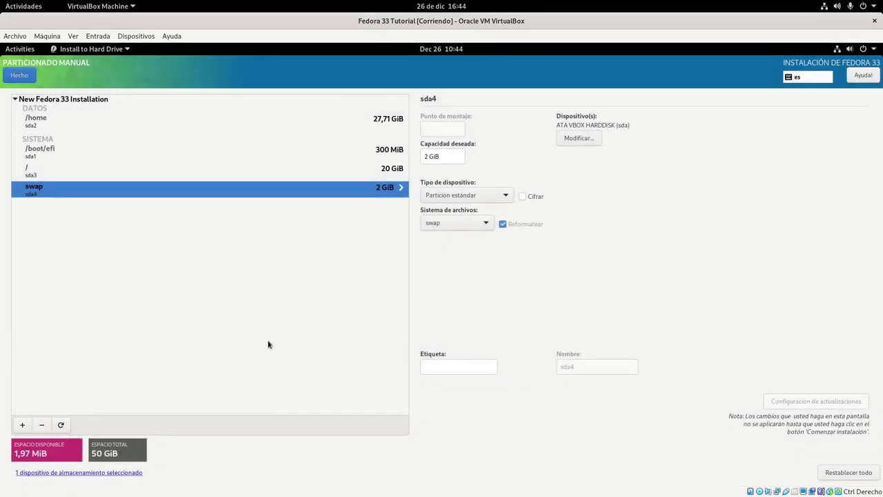
- Review the settings of the /home, /boot/efi, / and swap mount points, and finish the manual partitioning
left_click(60, 122)
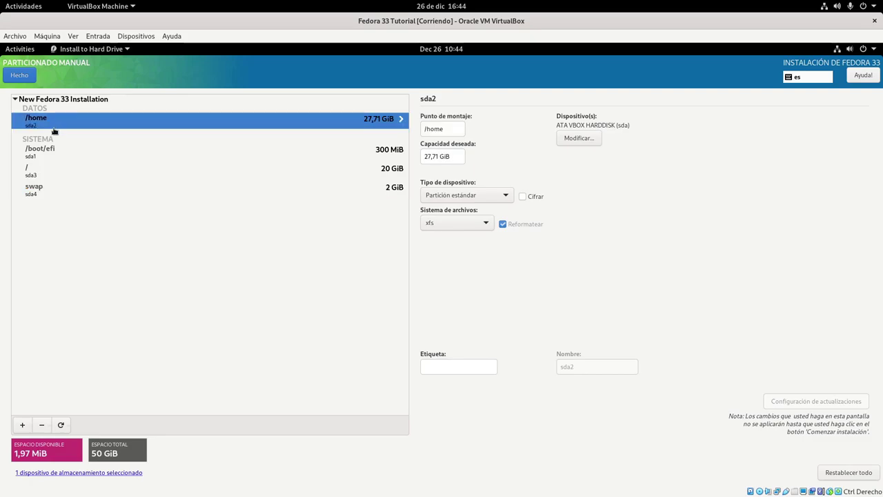
left_click(43, 151)
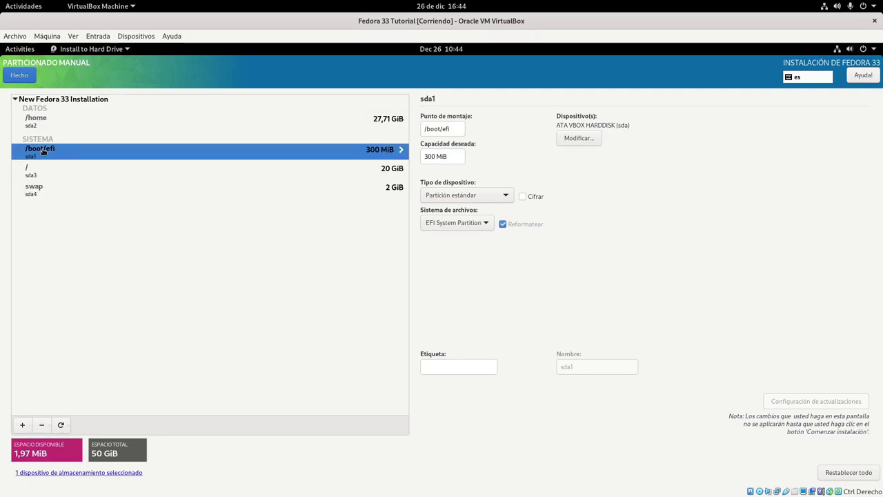
left_click(42, 172)
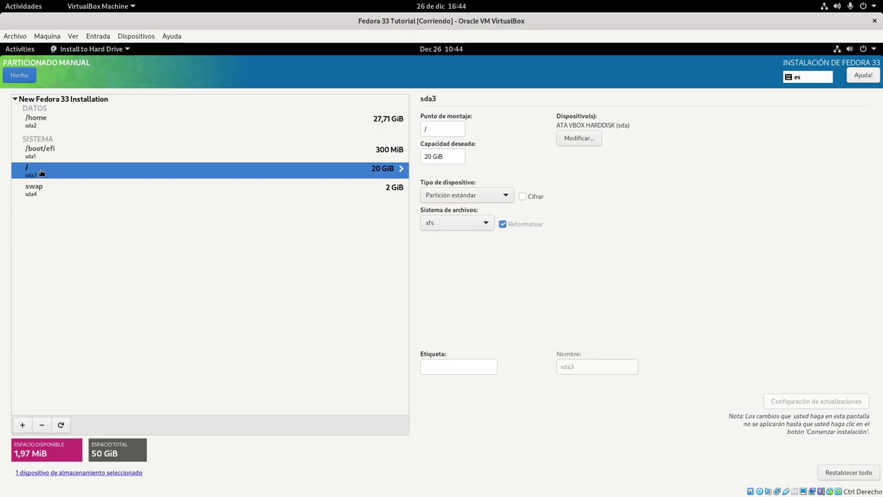
left_click(41, 191)
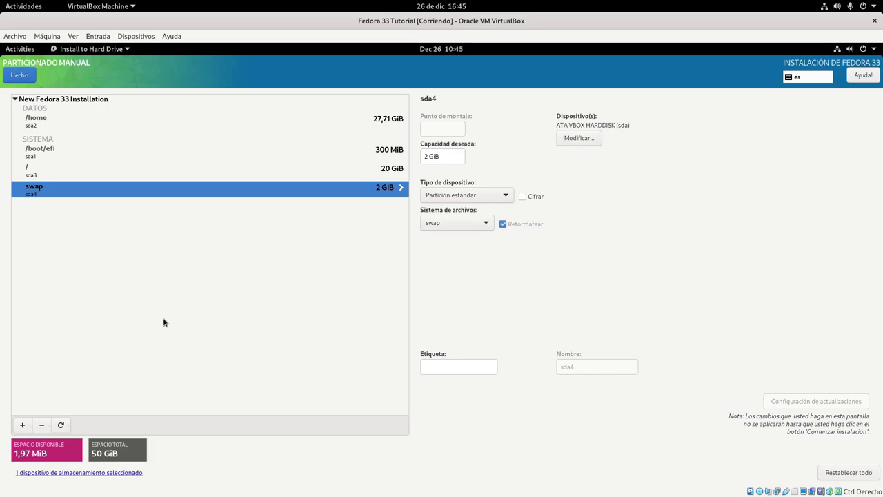
left_click(23, 77)
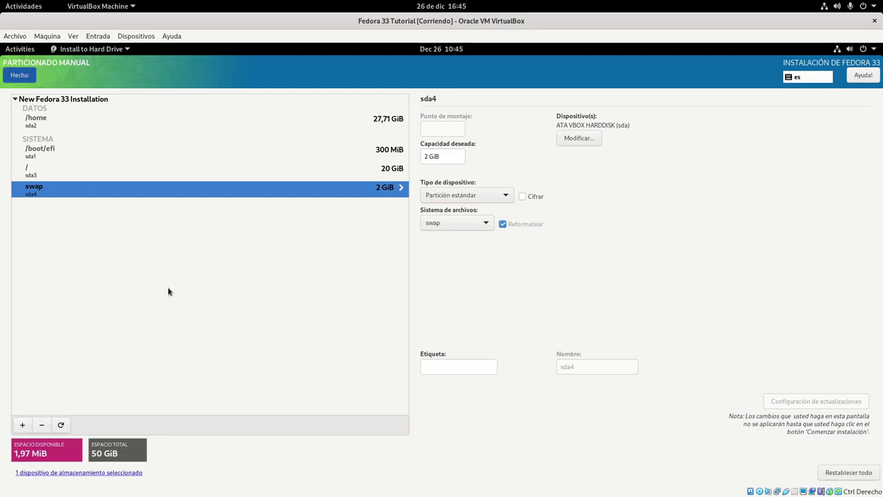
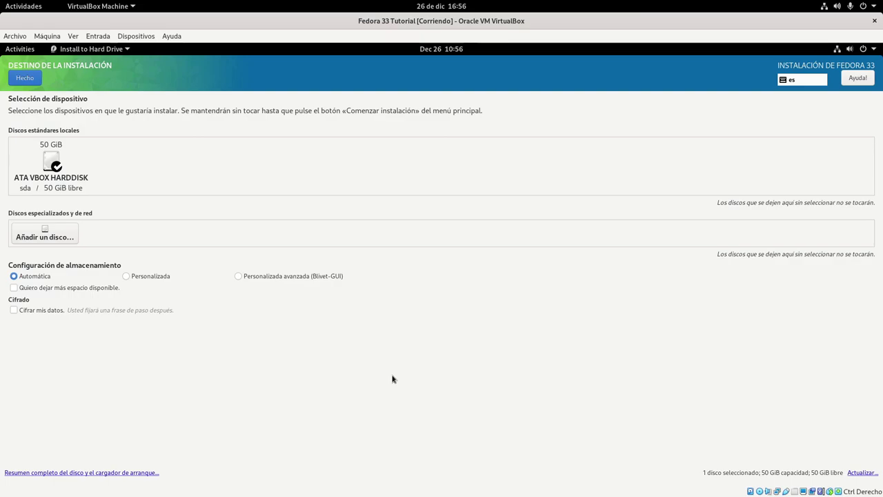
- Choose the Personalizada avanzada (Blivet-GUI) storage configuration for the 50 GiB disk and set a gpt partition table on sda
left_click(283, 279)
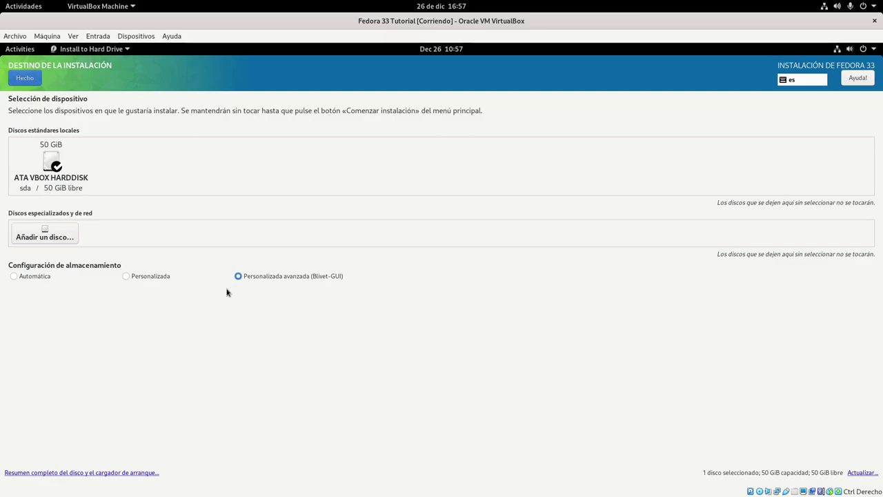
left_click(23, 81)
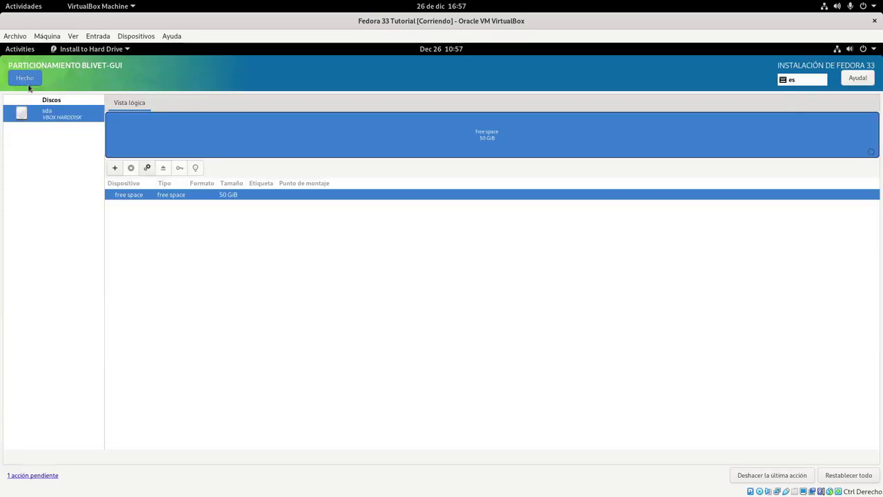
left_click(151, 171)
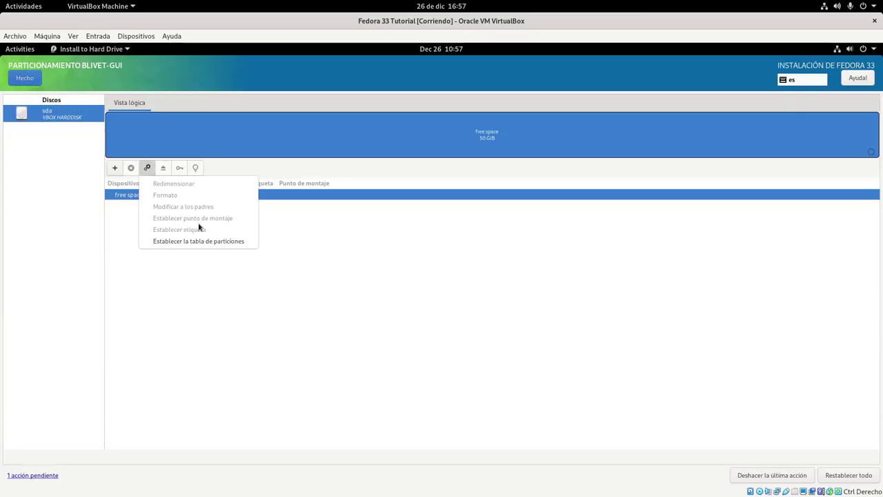
left_click(230, 243)
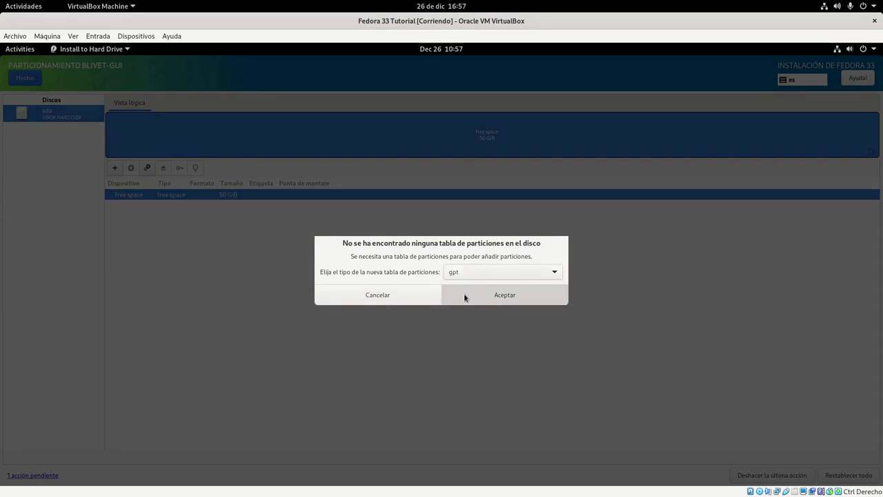
left_click(465, 297)
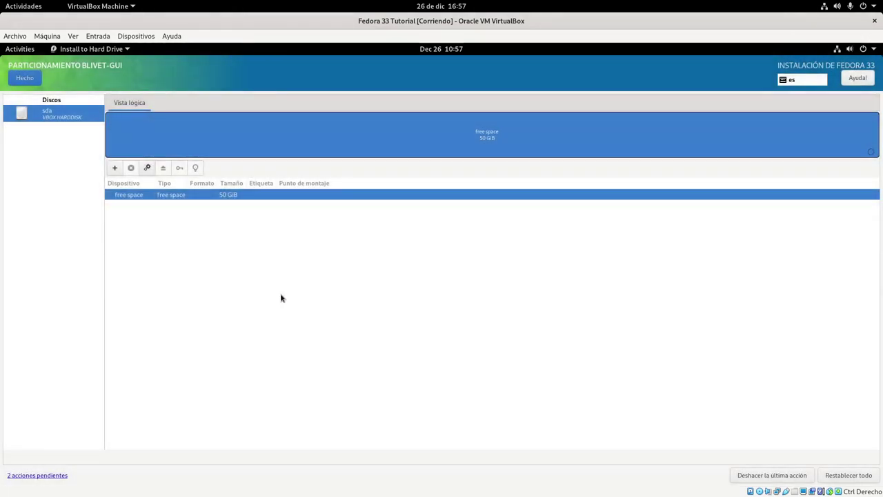
- Create a 300 MiB EFI System Partition on sda with mount point /boot/efi
left_click(116, 169)
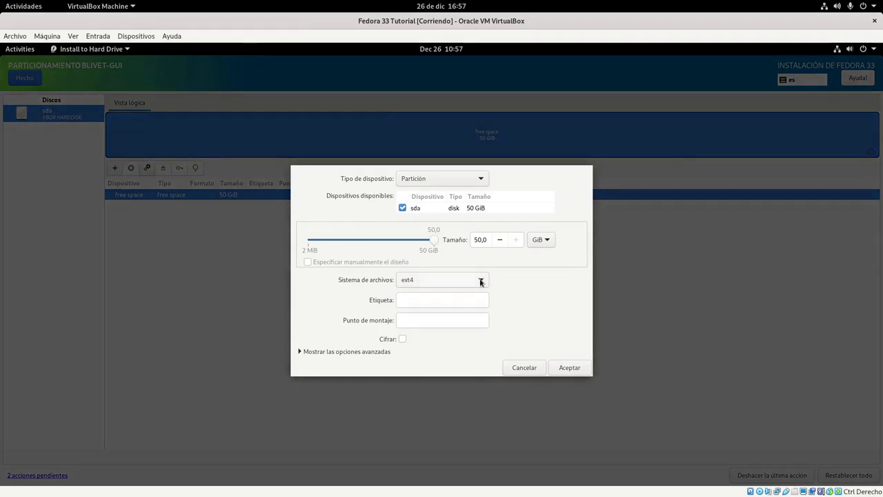
left_click(445, 281)
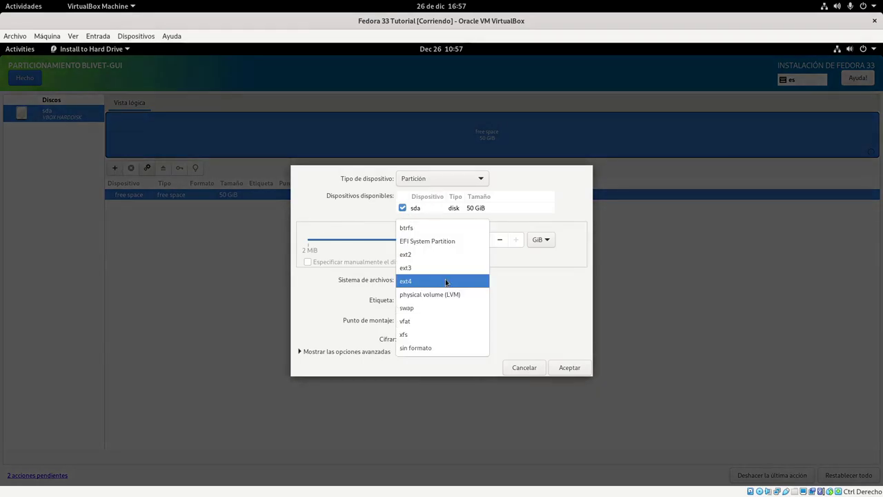
left_click(429, 241)
left_click(427, 322)
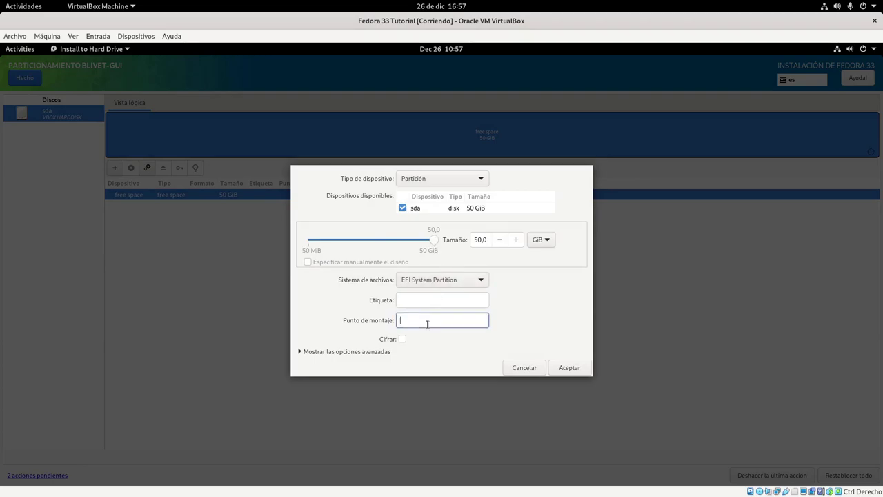
type("/boot/efi")
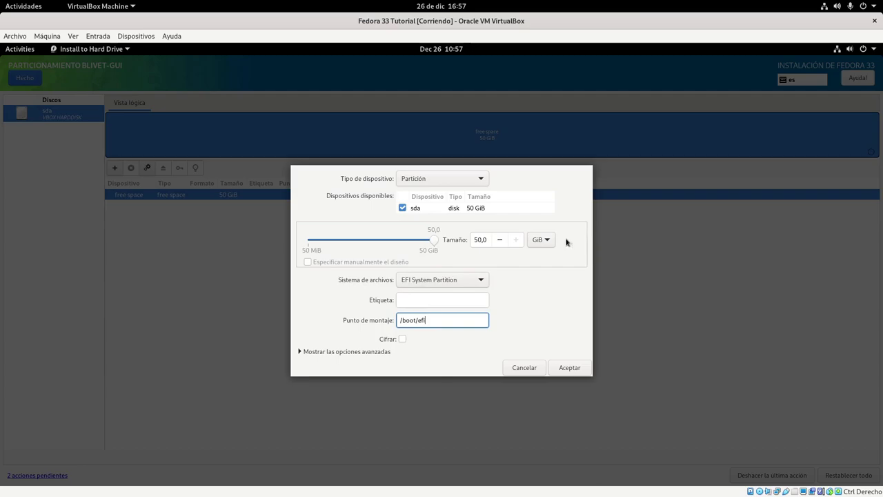
left_click(542, 240)
left_click(537, 227)
double_click(483, 239)
type("300")
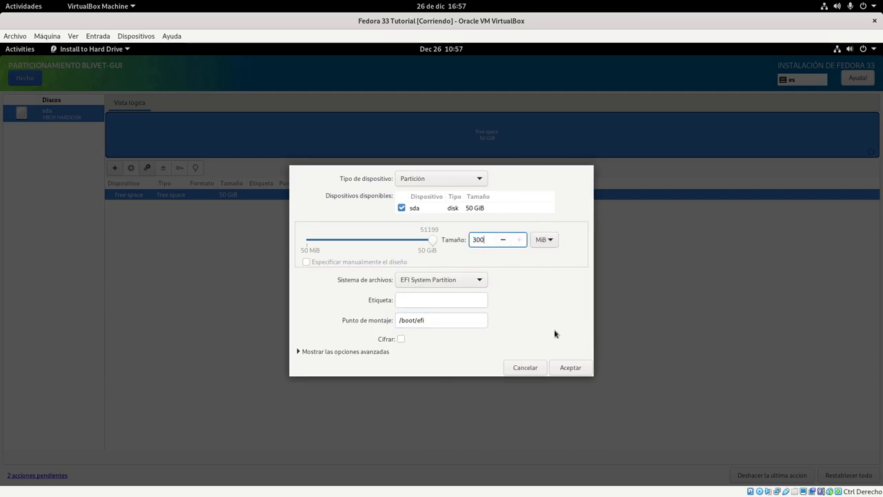
left_click(560, 371)
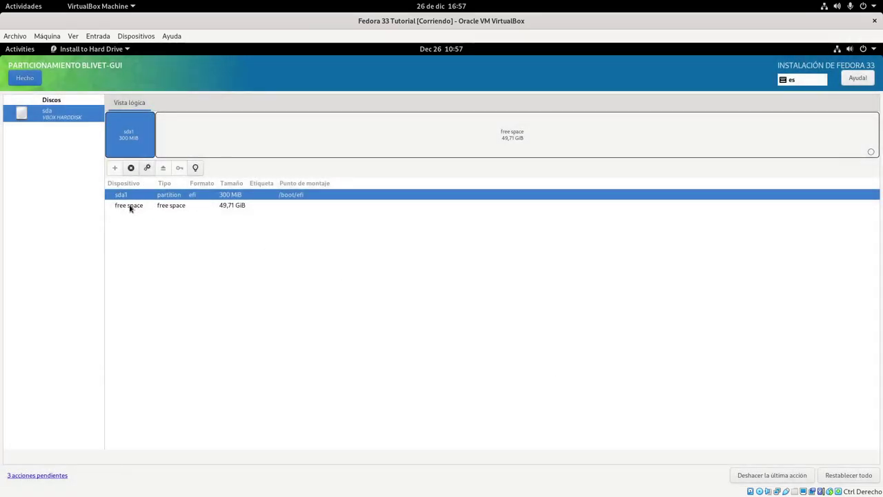
- Create a 20 GiB xfs partition in the free space of sda with mount point /
left_click(129, 207)
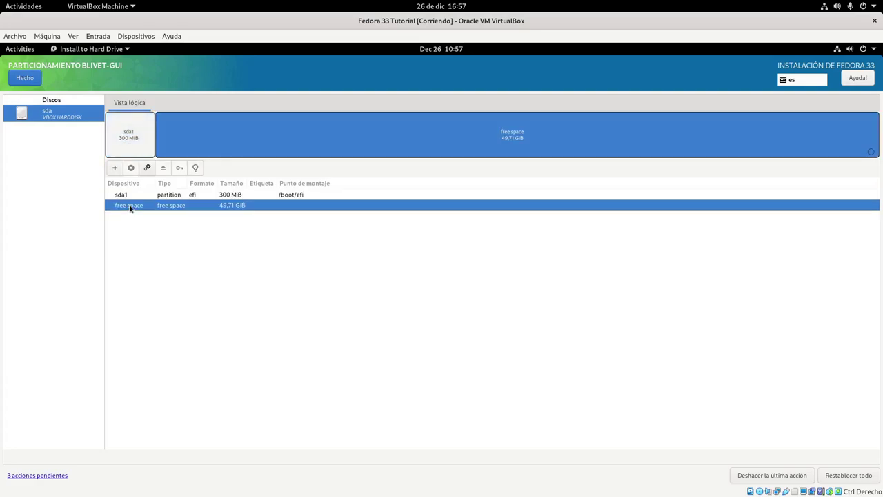
left_click(115, 169)
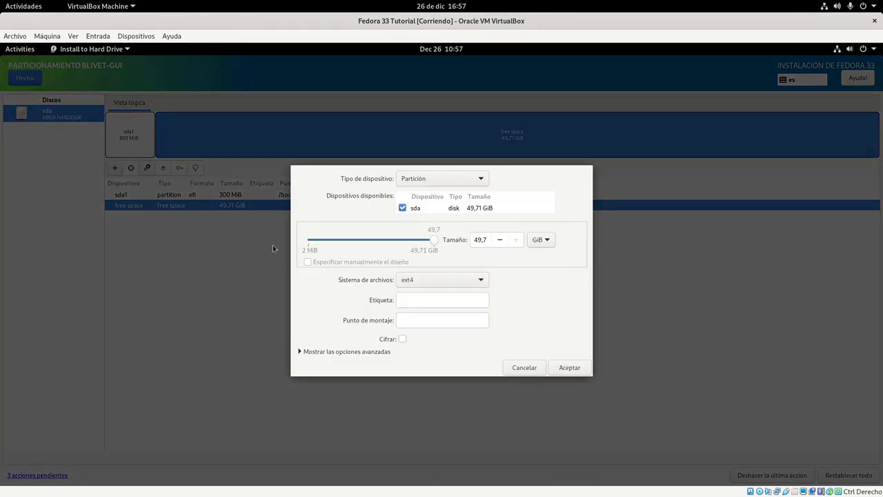
left_click(447, 281)
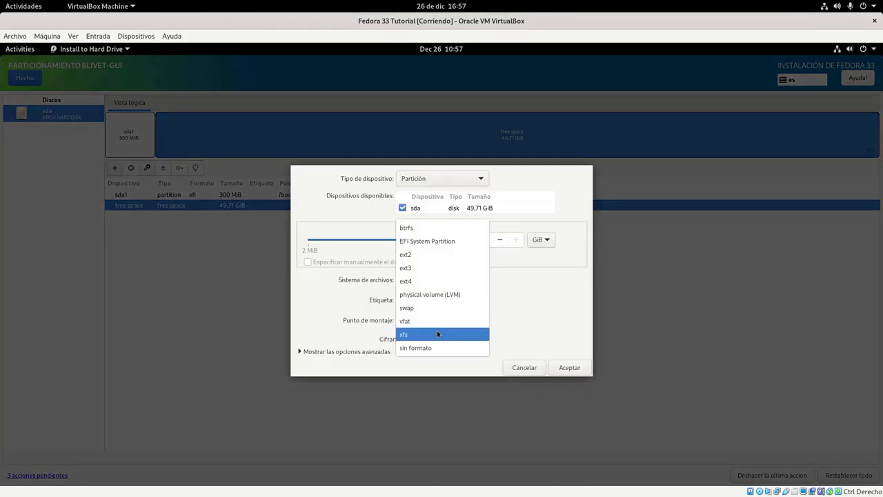
left_click(436, 334)
left_click(479, 240)
triple_click(478, 240)
type("20")
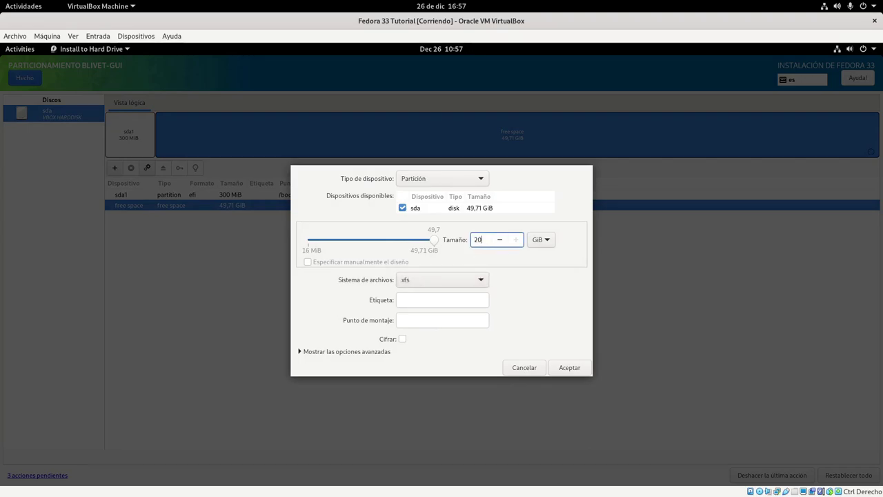
left_click(465, 321)
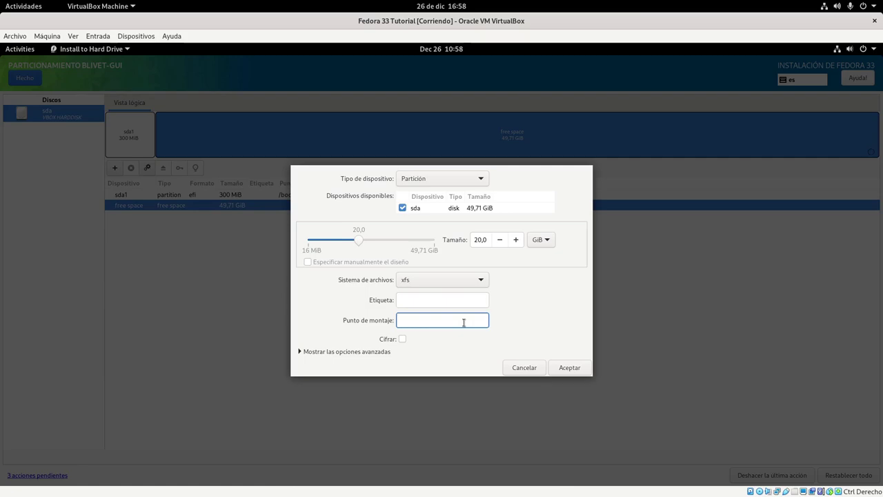
type("/")
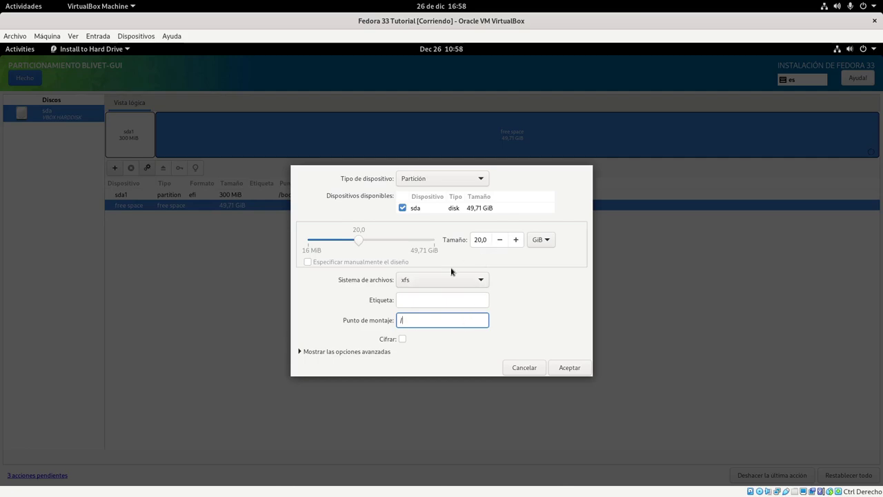
left_click(570, 369)
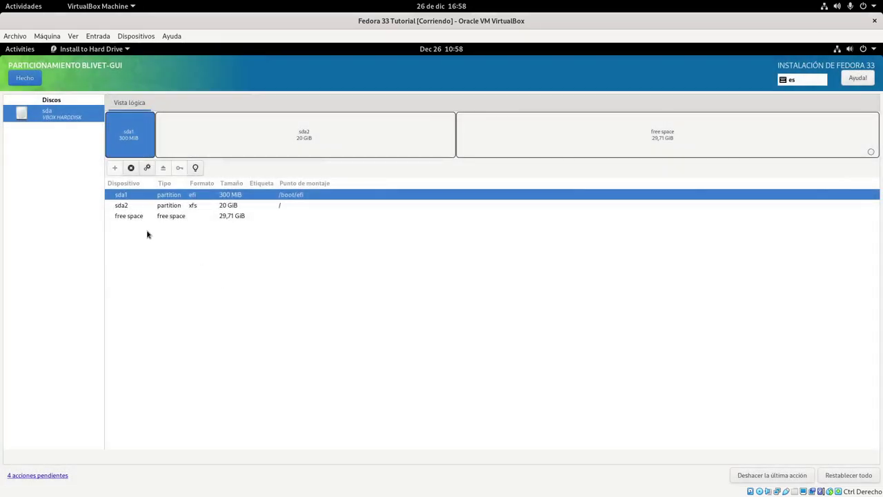
- Create a 27.7 GiB xfs partition in the free space of sda with mount point /home
left_click(133, 217)
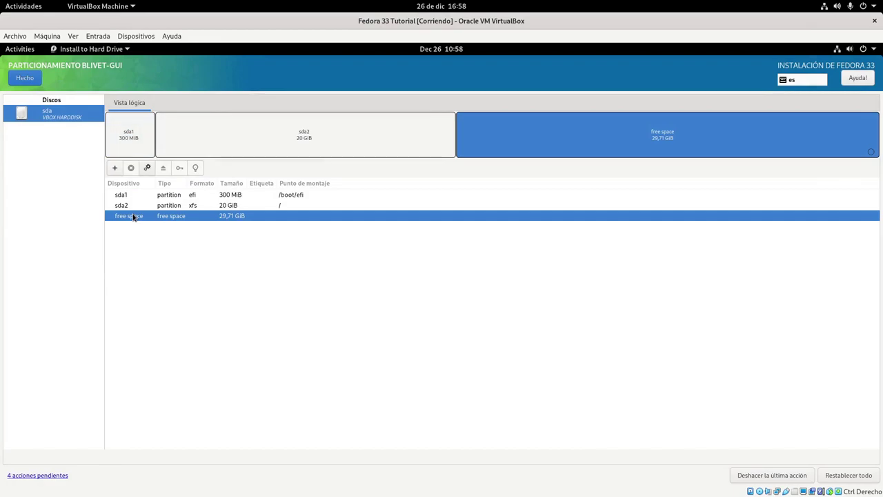
left_click(115, 169)
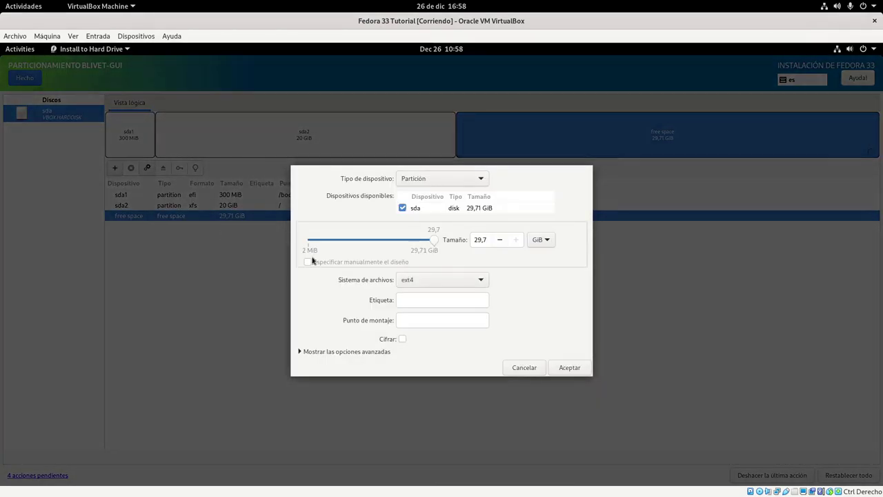
left_click(418, 281)
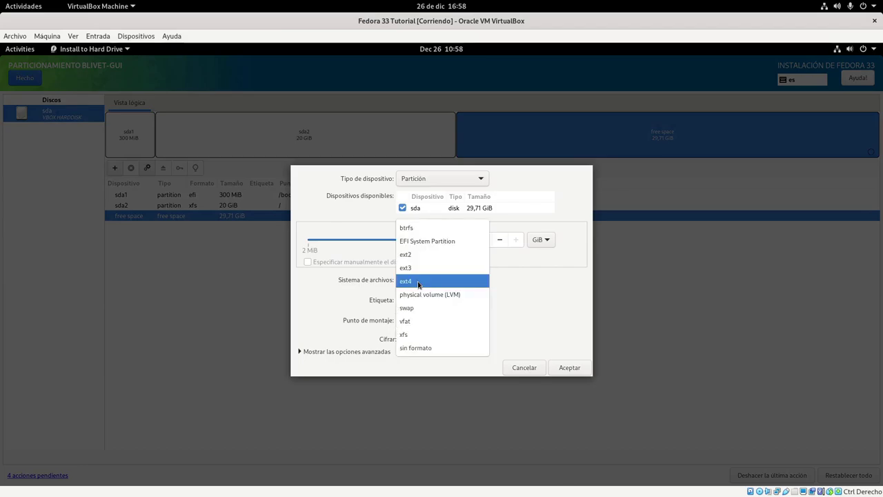
left_click(419, 335)
left_click(432, 320)
type("/home")
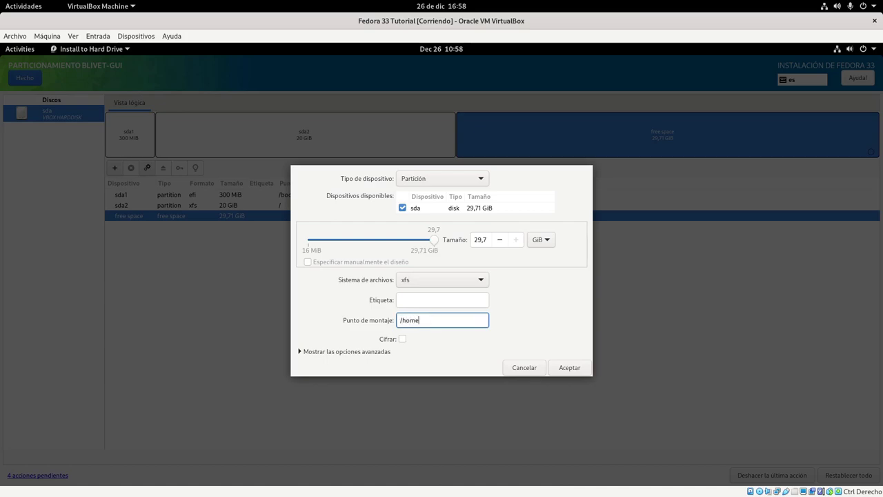
left_click(481, 239)
key("BackSpace")
type("7")
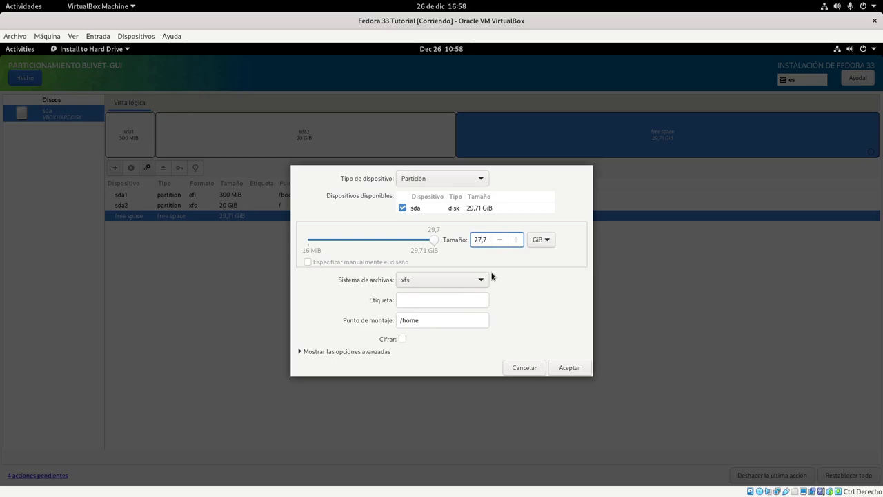
left_click(565, 369)
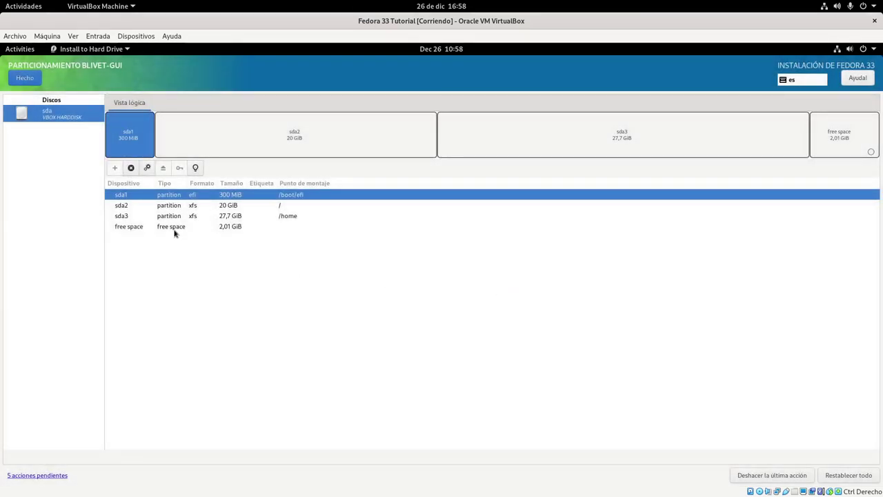
- Create a swap partition using all the remaining free space of sda, with the size unit in GiB, and finish the Blivet-GUI partitioning
left_click(174, 230)
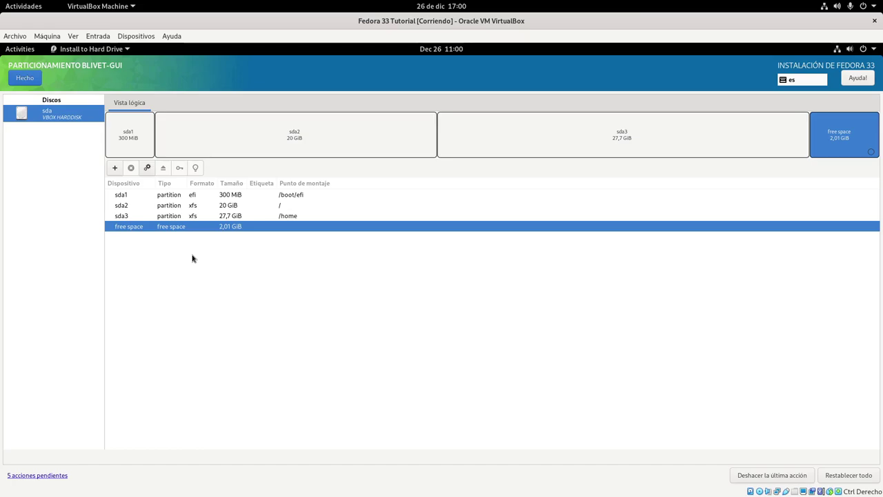
left_click(115, 168)
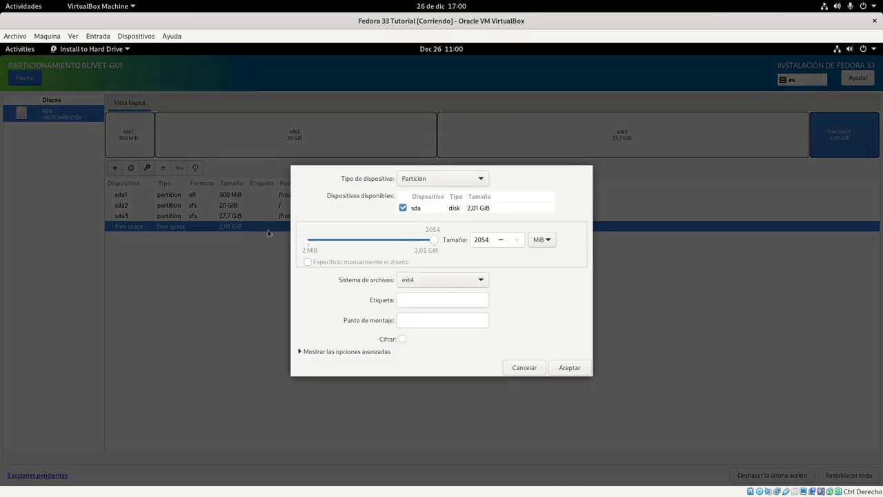
left_click(459, 281)
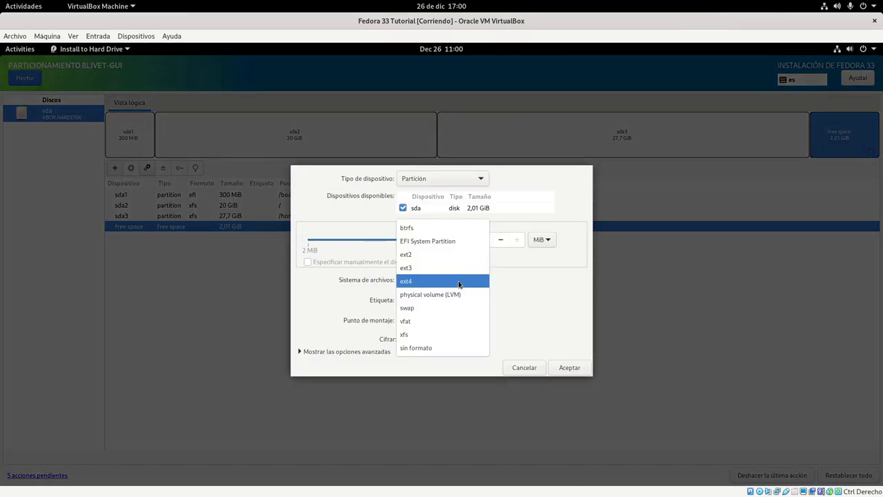
left_click(418, 307)
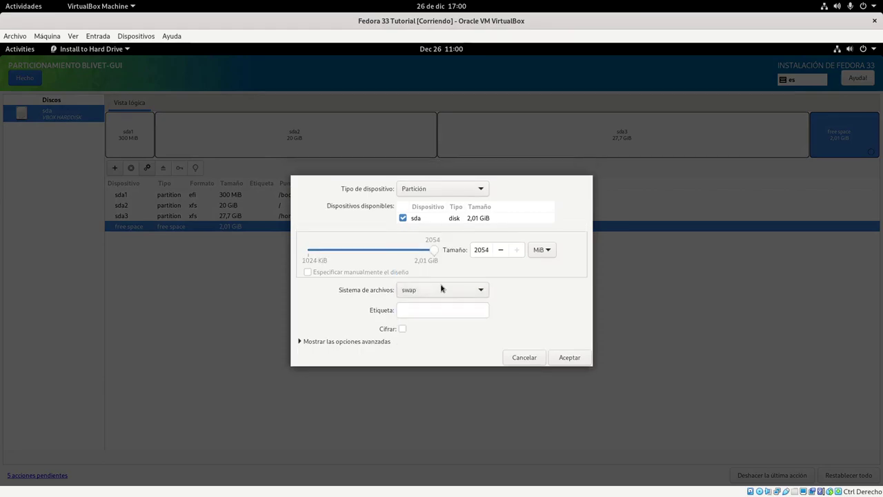
left_click(541, 250)
left_click(543, 264)
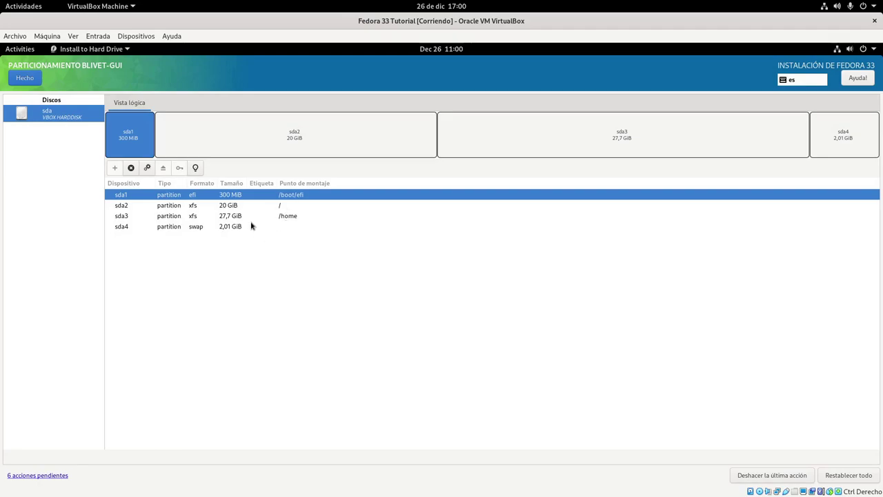
left_click(26, 80)
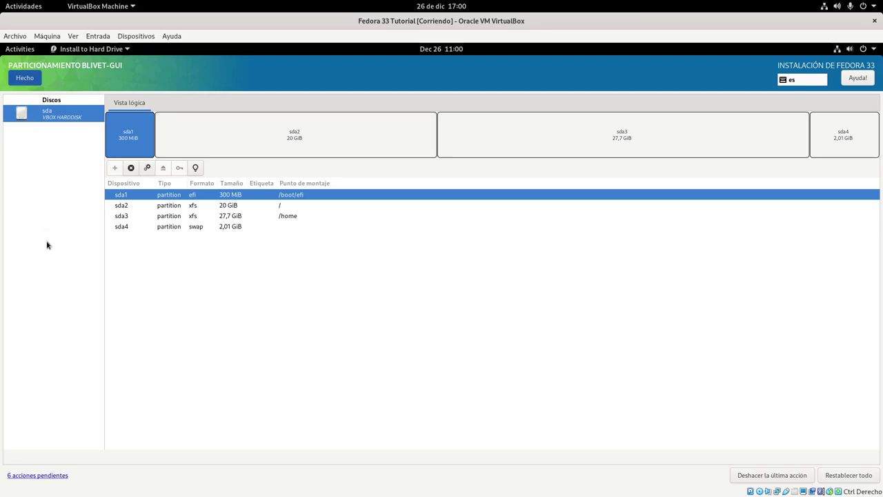